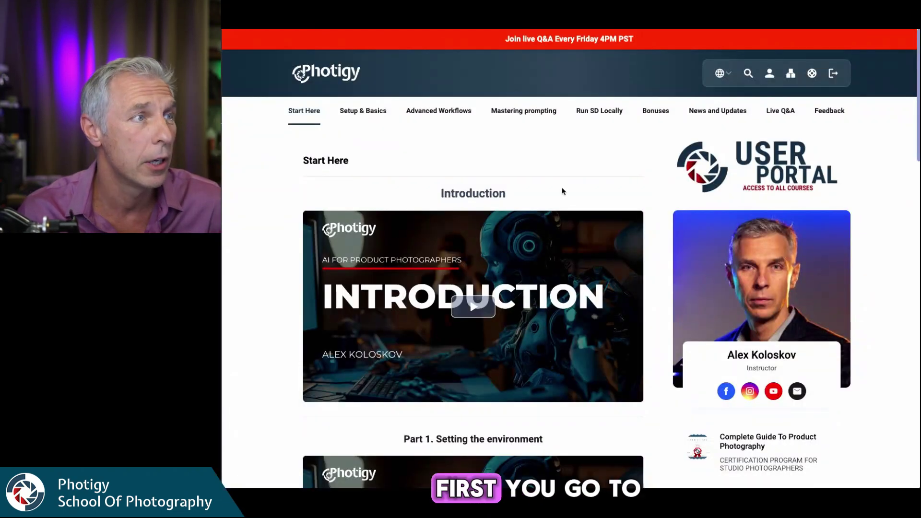
- Download the RunComfy-PRO-Ecomm-workflow JSON file from near the end of the course page
{"action": "scroll", "coordinate": [605, 249], "scroll_direction": "down", "scroll_amount": 15}
{"action": "scroll", "coordinate": [605, 249], "scroll_direction": "down", "scroll_amount": 7}
{"action": "scroll", "coordinate": [468, 288], "scroll_direction": "up", "scroll_amount": 1}
{"action": "left_click", "coordinate": [468, 288]}
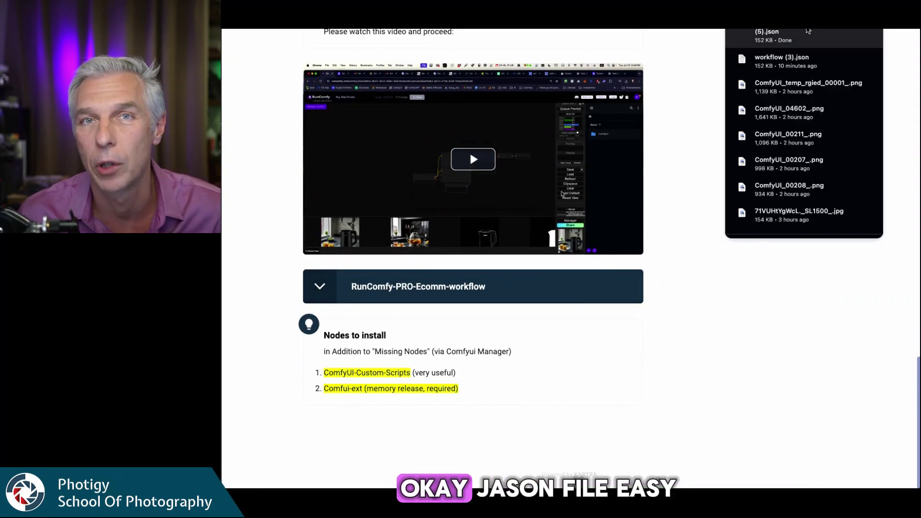
- Switch to the RunComfy site, sign in with the Google work account and check the account's current balance
{"action": "key", "text": "ctrl+Tab"}
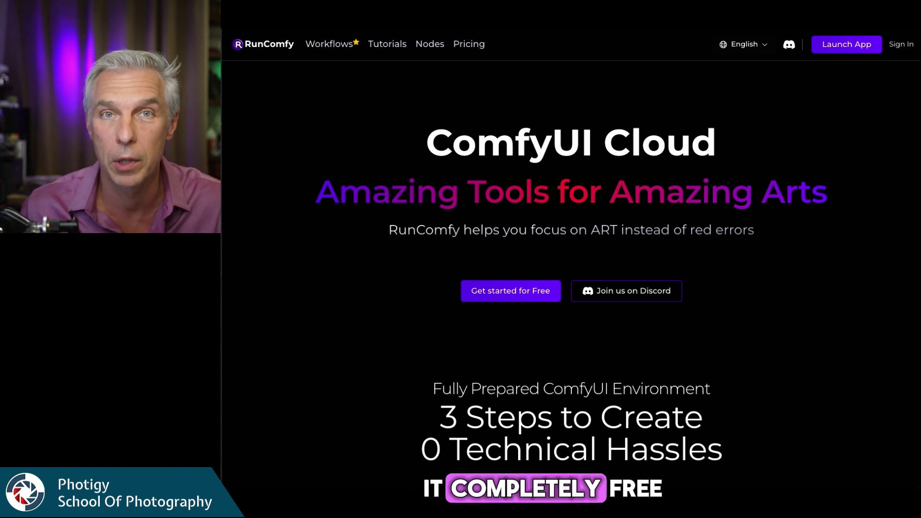
{"action": "left_click", "coordinate": [902, 46]}
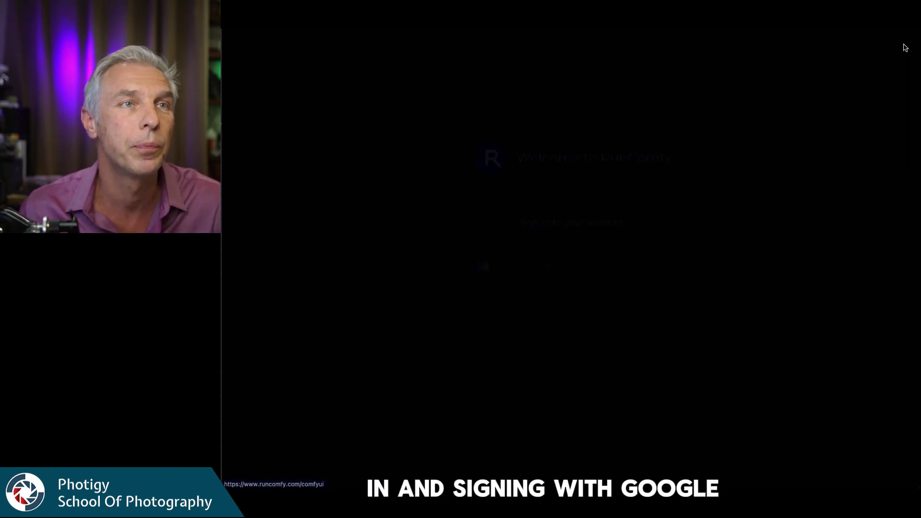
{"action": "left_click", "coordinate": [559, 259]}
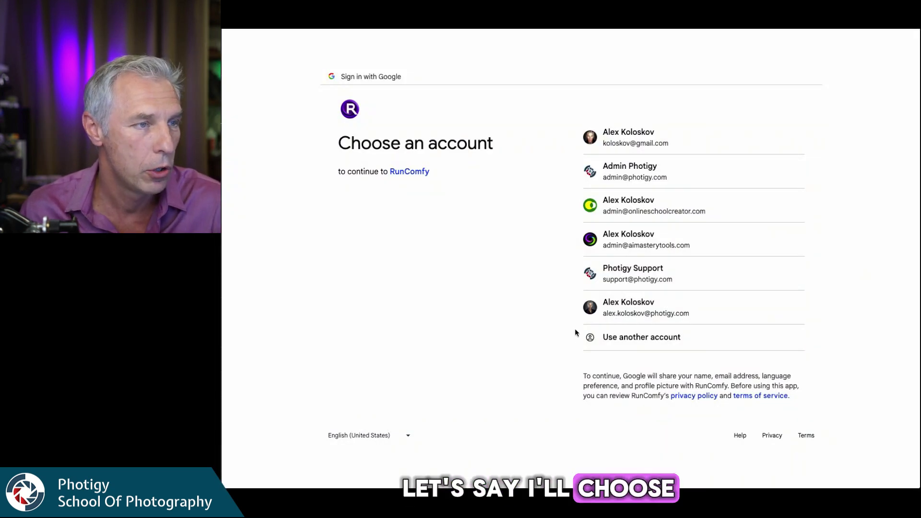
{"action": "left_click", "coordinate": [639, 309]}
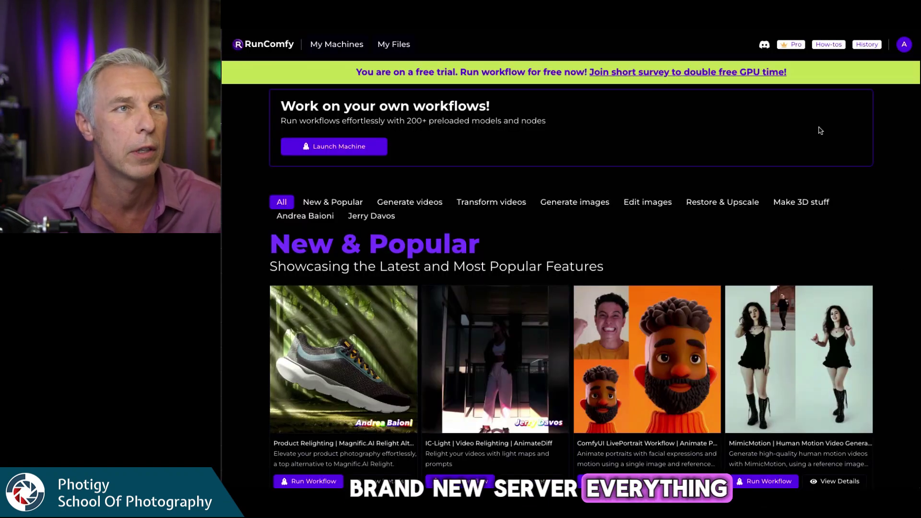
{"action": "left_click", "coordinate": [905, 44]}
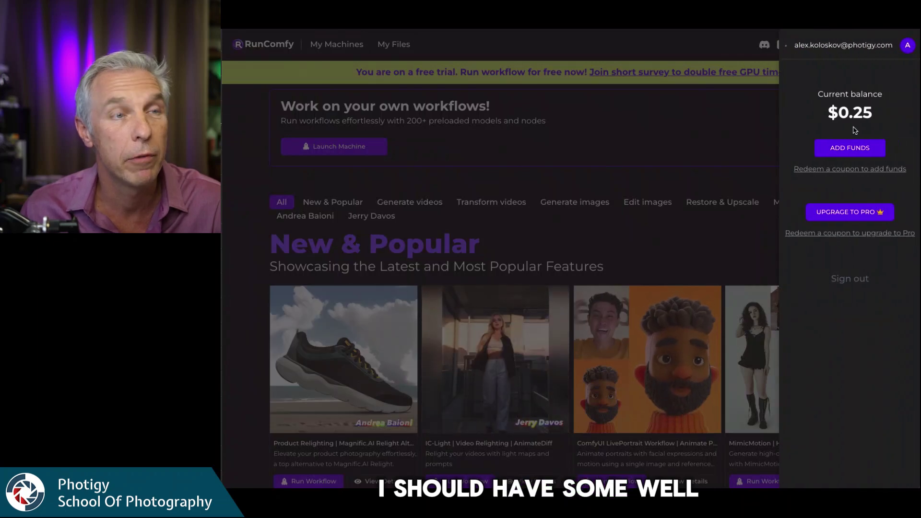
{"action": "left_click", "coordinate": [683, 165]}
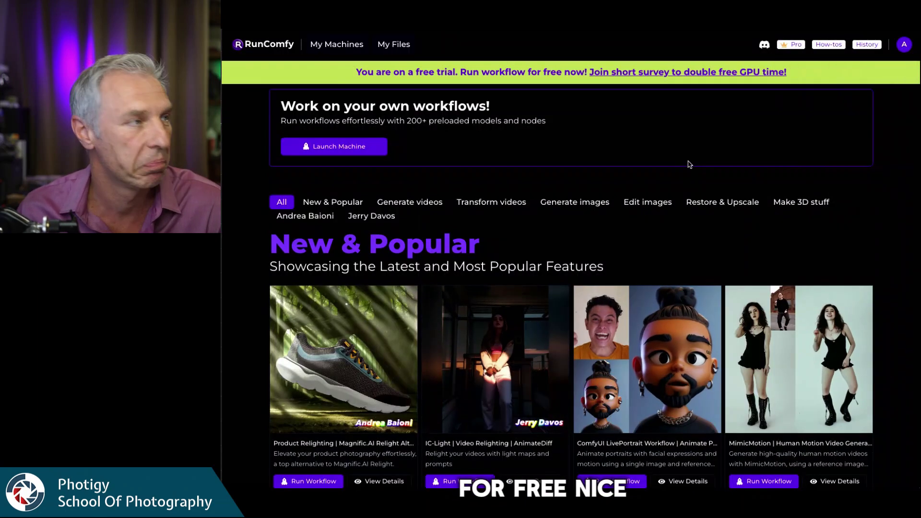
- Launch a Medium machine with the Current Release May 15, 2024 version and a 15-minute auto-stop timer
{"action": "left_click", "coordinate": [329, 148]}
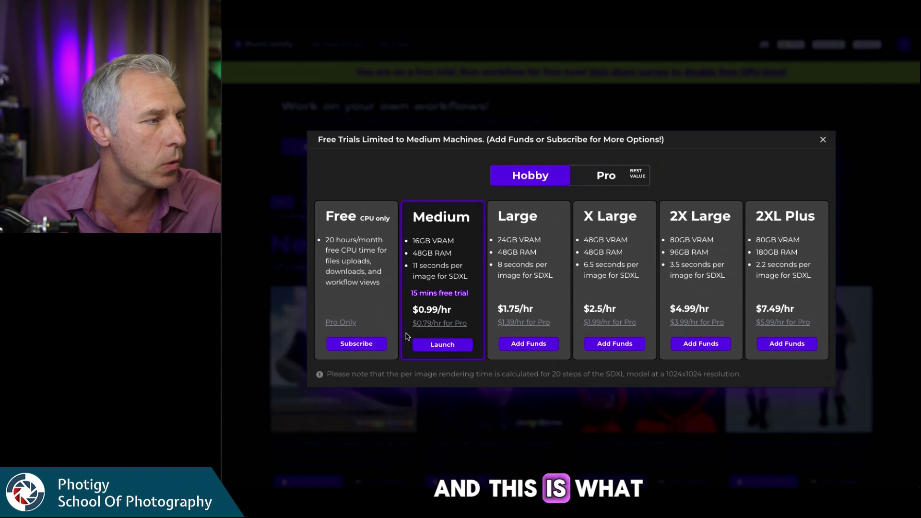
{"action": "left_click", "coordinate": [450, 346]}
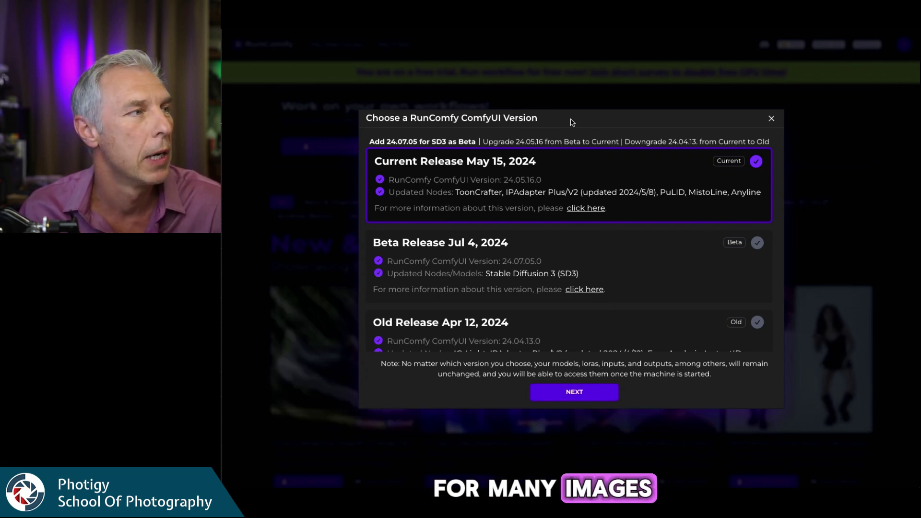
{"action": "left_click", "coordinate": [588, 394]}
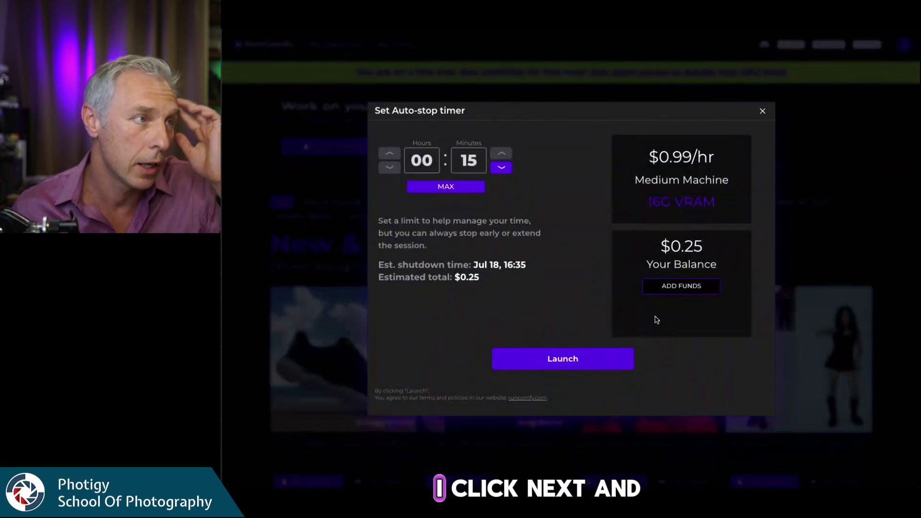
{"action": "left_click", "coordinate": [582, 366]}
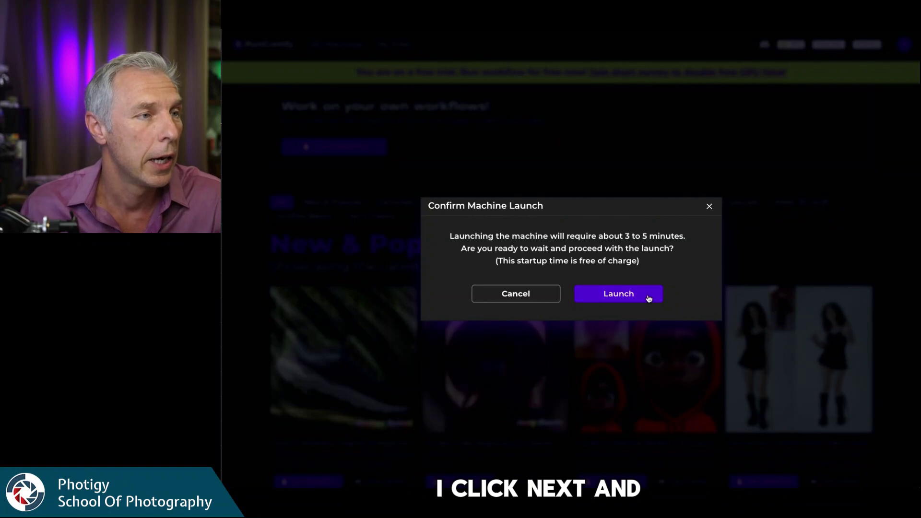
{"action": "left_click", "coordinate": [646, 295]}
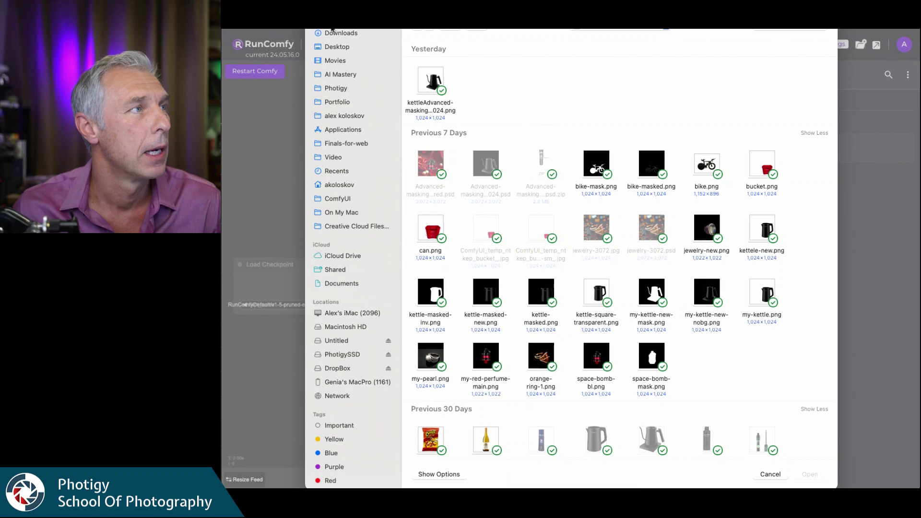
- Load the newest RunComfy-PRO-Ecomm workflow JSON, copy (5), from the Downloads folder into ComfyUI
{"action": "left_click", "coordinate": [332, 32]}
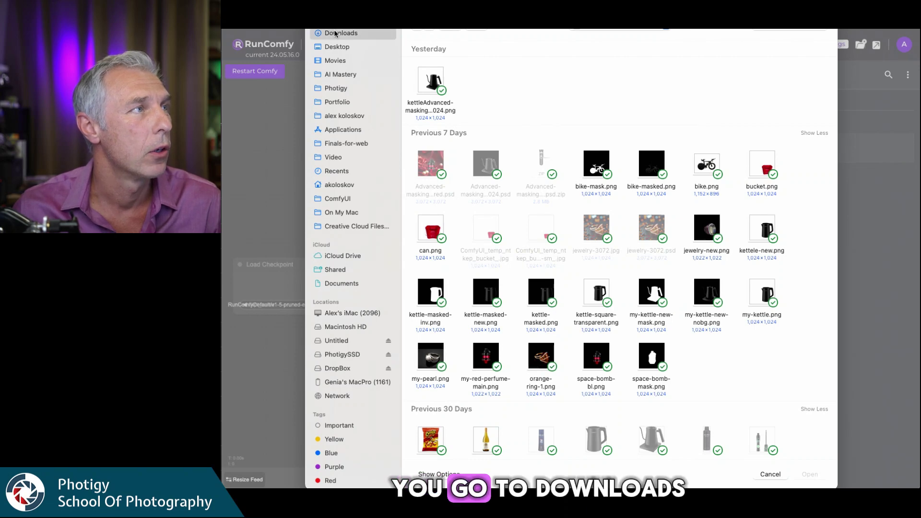
{"action": "left_click", "coordinate": [752, 188]}
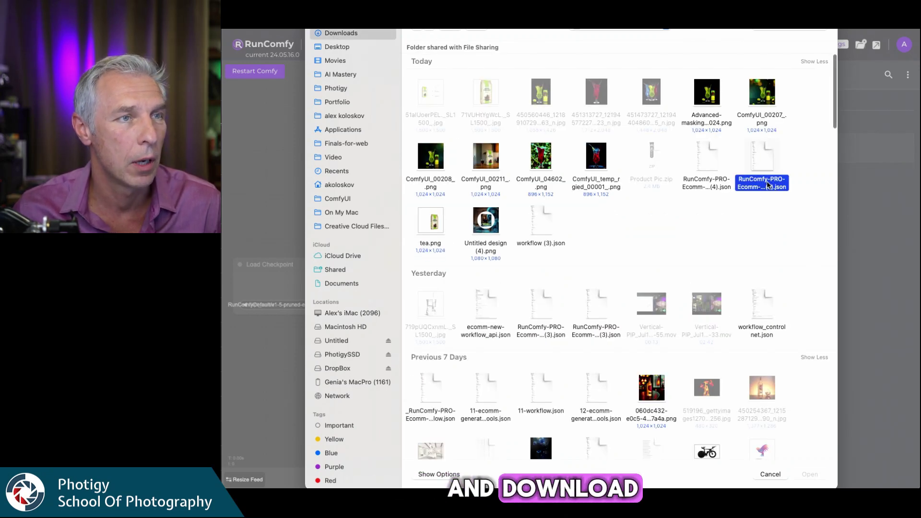
{"action": "left_click", "coordinate": [810, 475]}
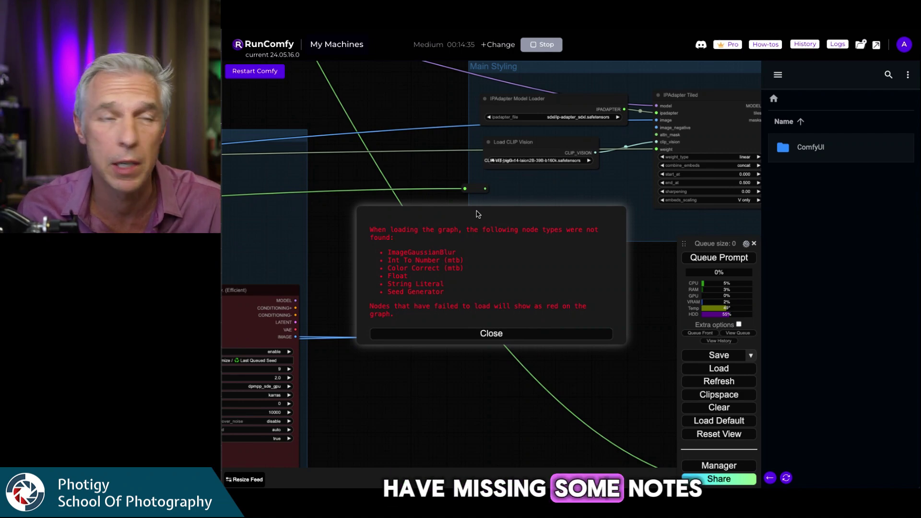
- Install all missing custom nodes (MTB Nodes, comfyui-art-venture, ComfyLiterals, Save Image with Generation Metadata) through ComfyUI Manager and reboot the server
{"action": "left_click", "coordinate": [504, 339]}
{"action": "left_click_drag", "start_coordinate": [724, 243], "coordinate": [258, 117]}
{"action": "left_click", "coordinate": [263, 337]}
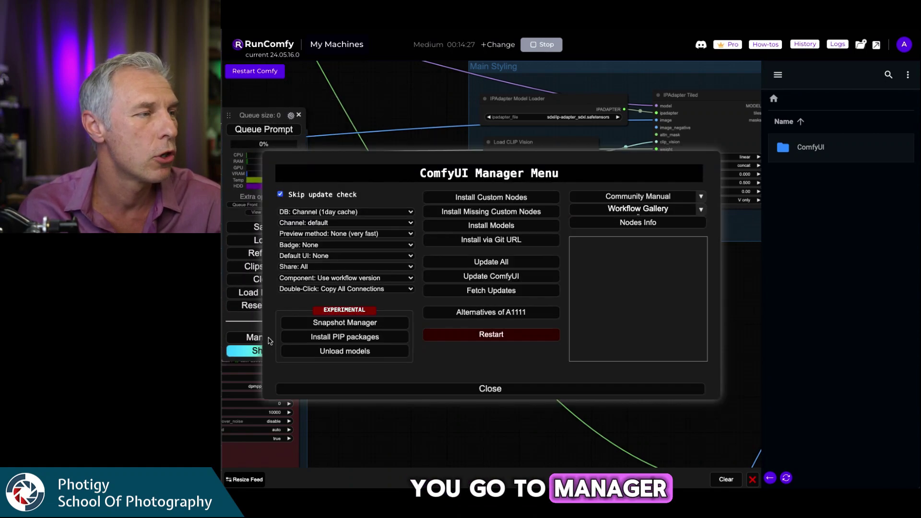
{"action": "left_click", "coordinate": [491, 214]}
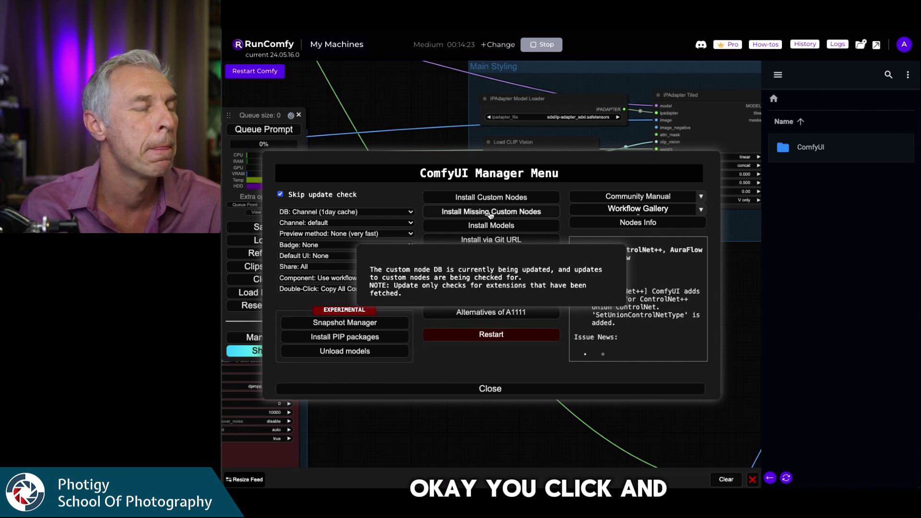
{"action": "left_click", "coordinate": [281, 166]}
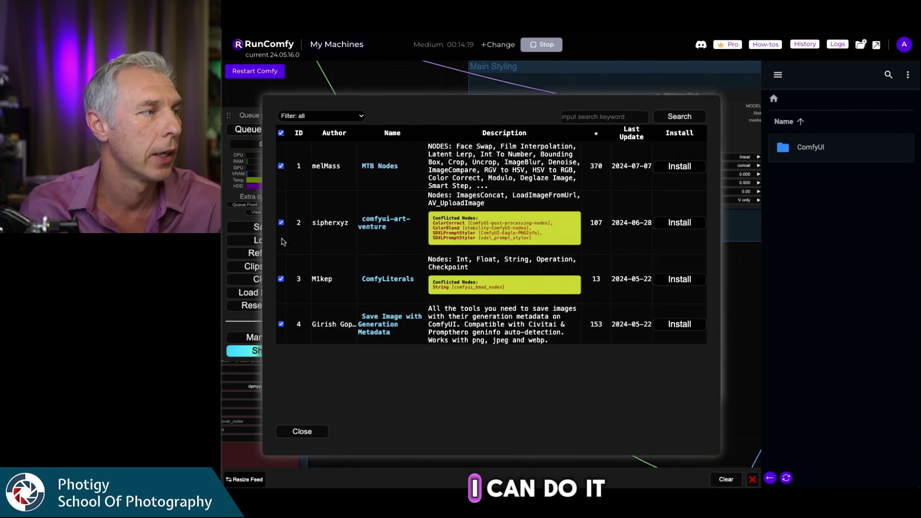
{"action": "left_click", "coordinate": [685, 224]}
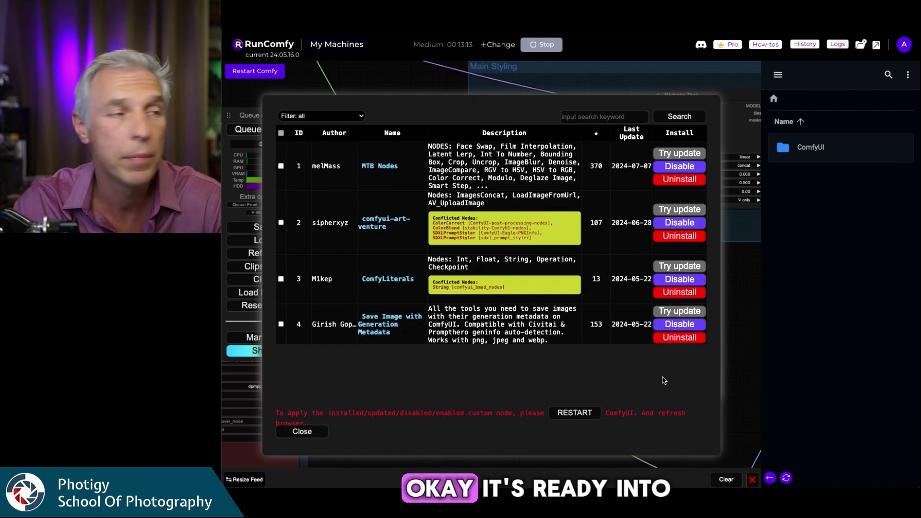
{"action": "left_click", "coordinate": [585, 414]}
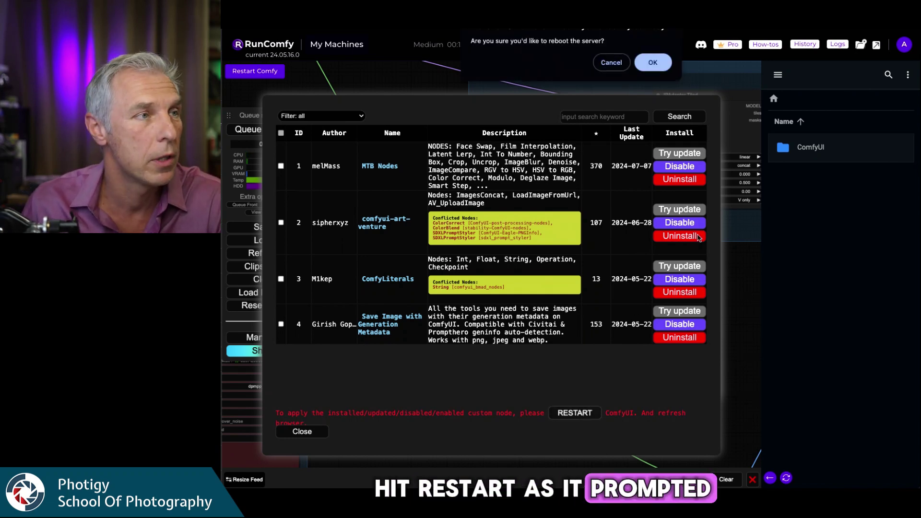
{"action": "left_click", "coordinate": [653, 63]}
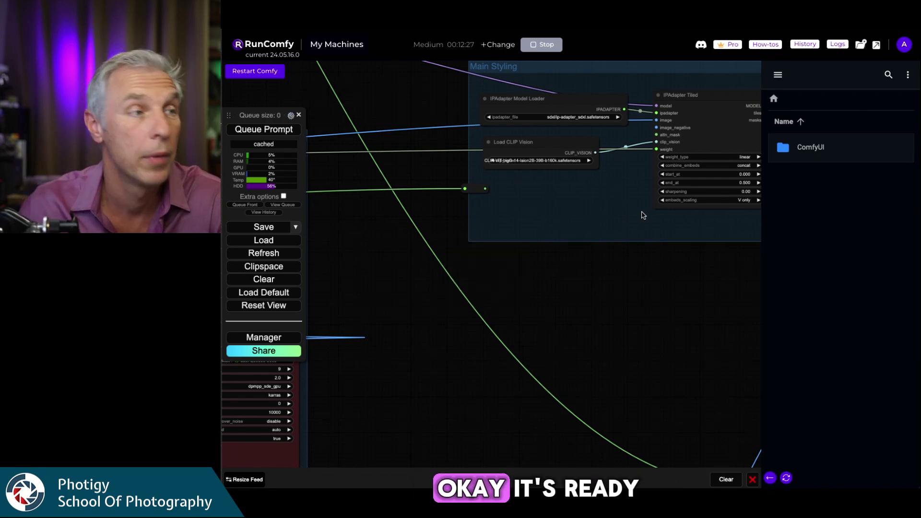
- Examine the loaded workflow's layout and its control groups, down to the Subject Load group
{"action": "scroll", "coordinate": [540, 305], "scroll_direction": "down", "scroll_amount": 6}
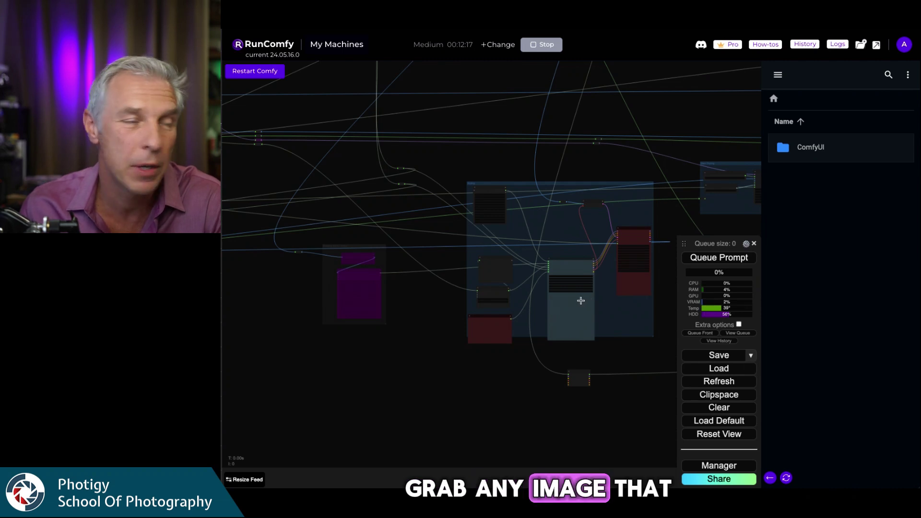
{"action": "scroll", "coordinate": [582, 301], "scroll_direction": "down", "scroll_amount": 8}
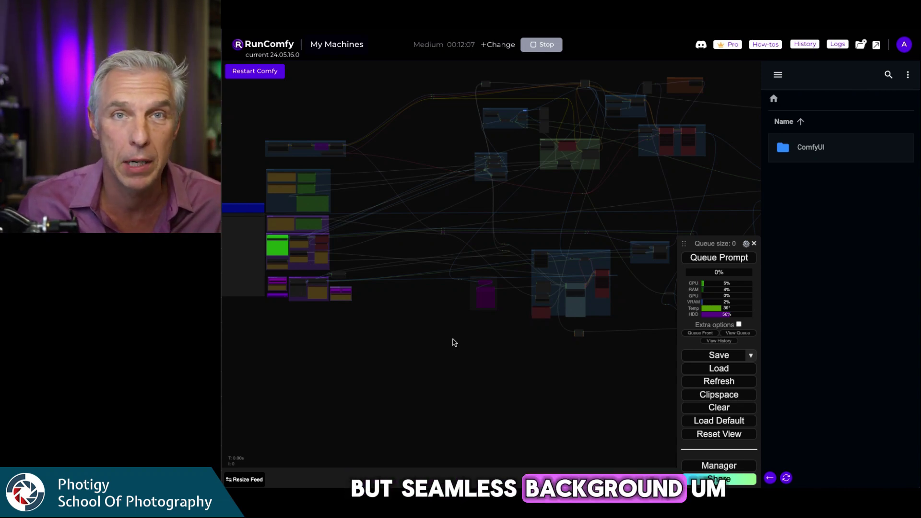
{"action": "left_click_drag", "start_coordinate": [395, 323], "coordinate": [547, 329]}
{"action": "scroll", "coordinate": [650, 407], "scroll_direction": "up", "scroll_amount": 3}
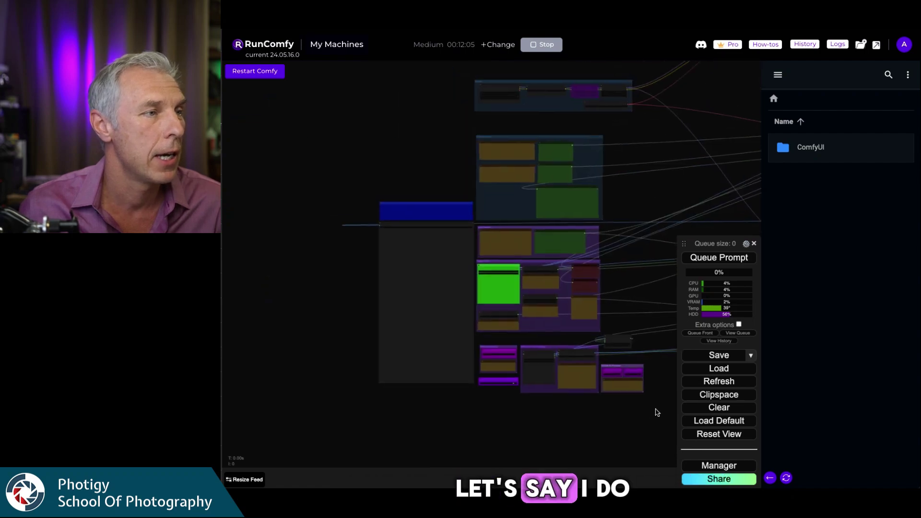
{"action": "scroll", "coordinate": [499, 264], "scroll_direction": "up", "scroll_amount": 5}
{"action": "scroll", "coordinate": [485, 276], "scroll_direction": "down", "scroll_amount": 6}
{"action": "scroll", "coordinate": [559, 264], "scroll_direction": "up", "scroll_amount": 2}
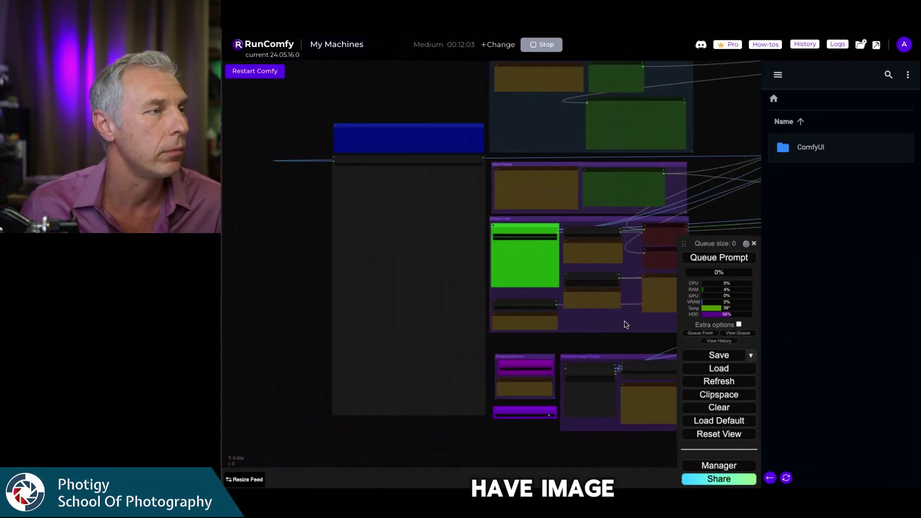
{"action": "scroll", "coordinate": [605, 287], "scroll_direction": "up", "scroll_amount": 2}
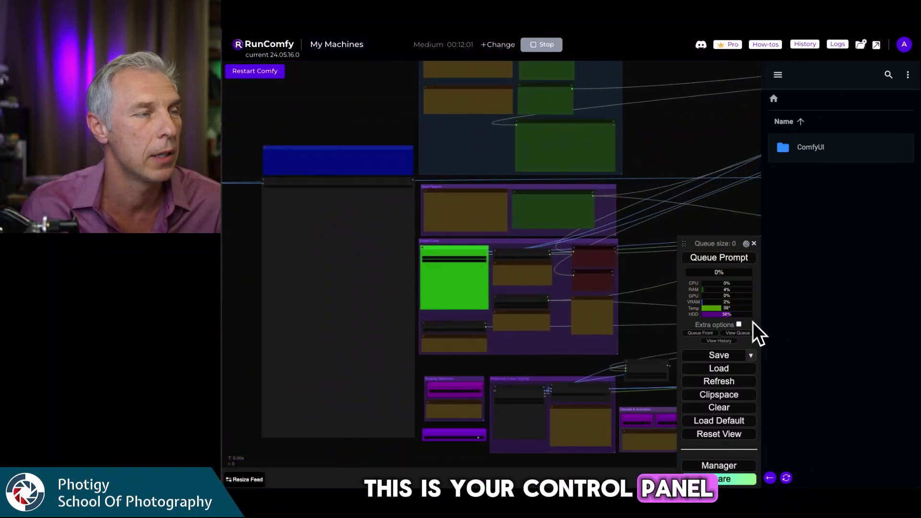
{"action": "scroll", "coordinate": [488, 288], "scroll_direction": "up", "scroll_amount": 4}
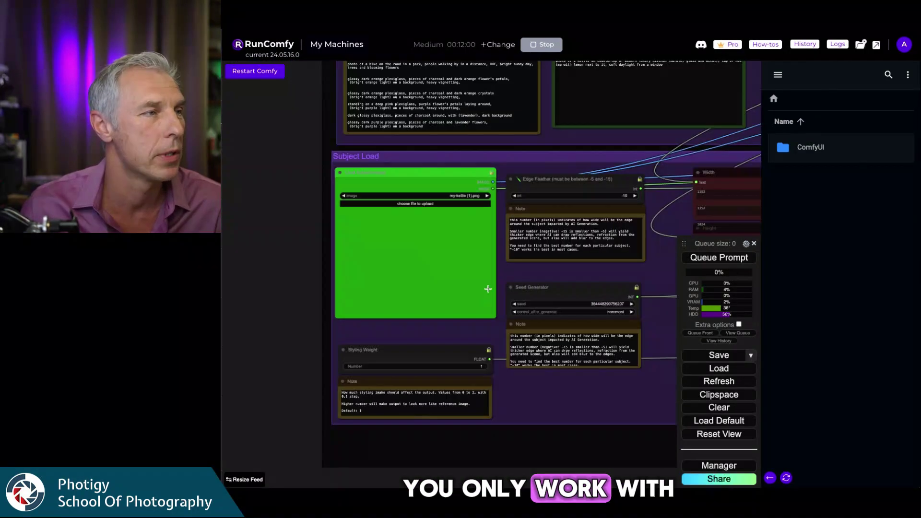
- Upload the red-and-black perfume bottle photo 61tCGciCykL._SL1500_.jpg from the AI Mastery Sources folder as the subject image
{"action": "left_click", "coordinate": [438, 203]}
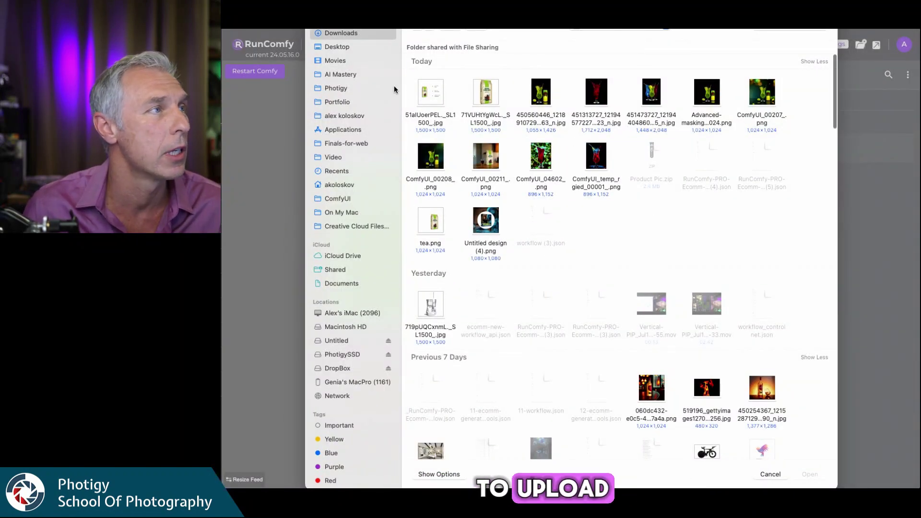
{"action": "left_click", "coordinate": [346, 74]}
{"action": "double_click", "coordinate": [431, 81]}
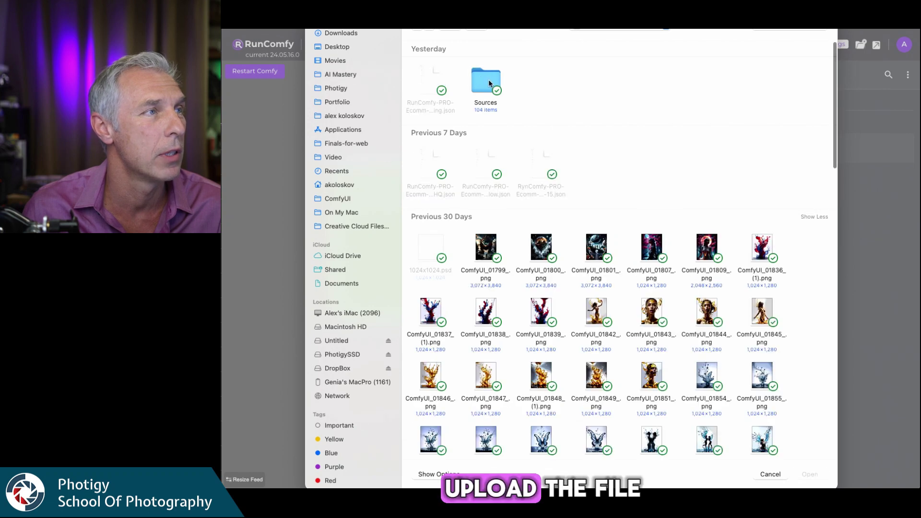
{"action": "double_click", "coordinate": [488, 81]}
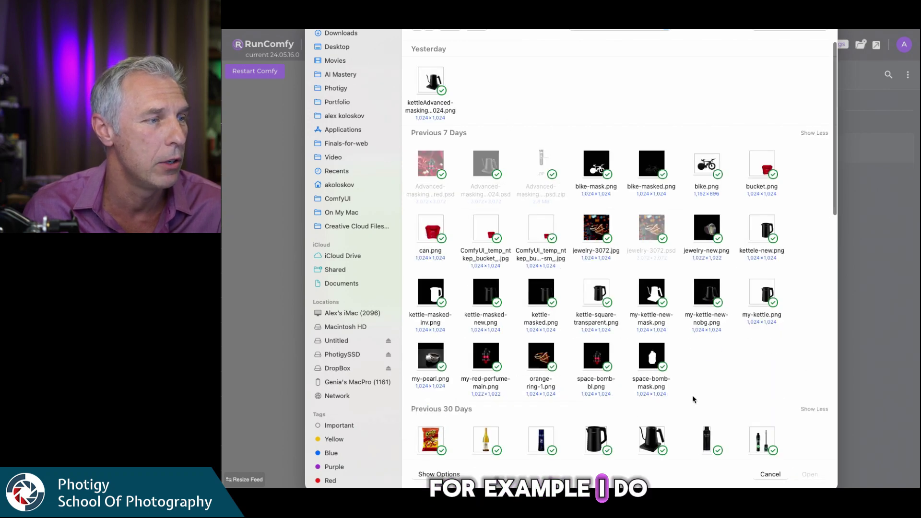
{"action": "scroll", "coordinate": [693, 399], "scroll_direction": "down", "scroll_amount": 3}
{"action": "scroll", "coordinate": [752, 359], "scroll_direction": "down", "scroll_amount": 6}
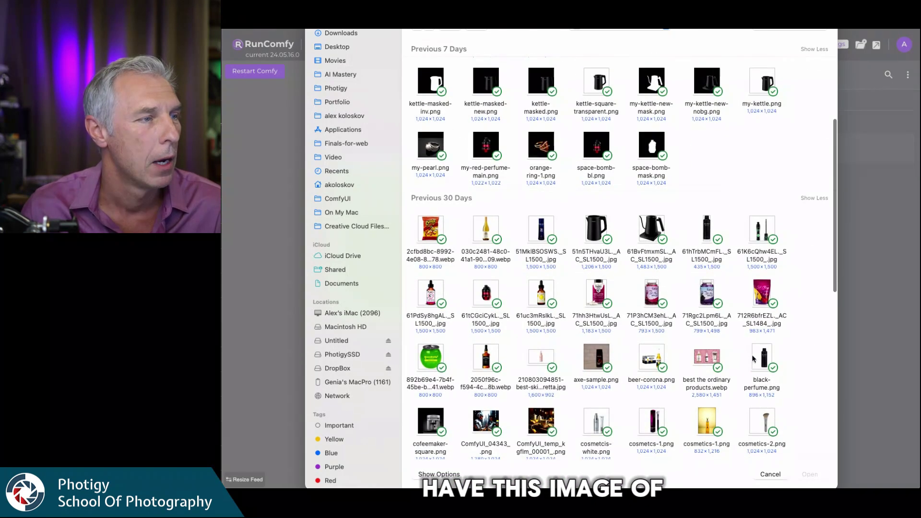
{"action": "left_click", "coordinate": [487, 316]}
{"action": "key", "text": "space"}
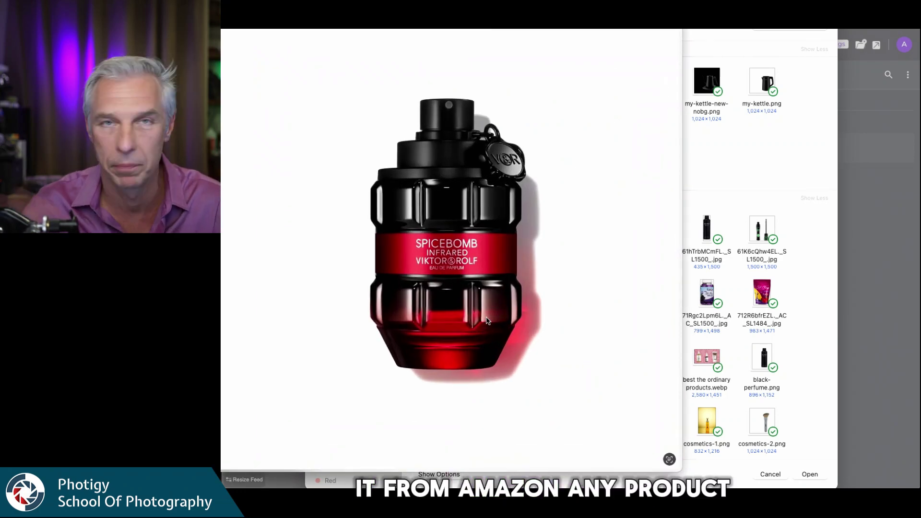
{"action": "key", "text": "space"}
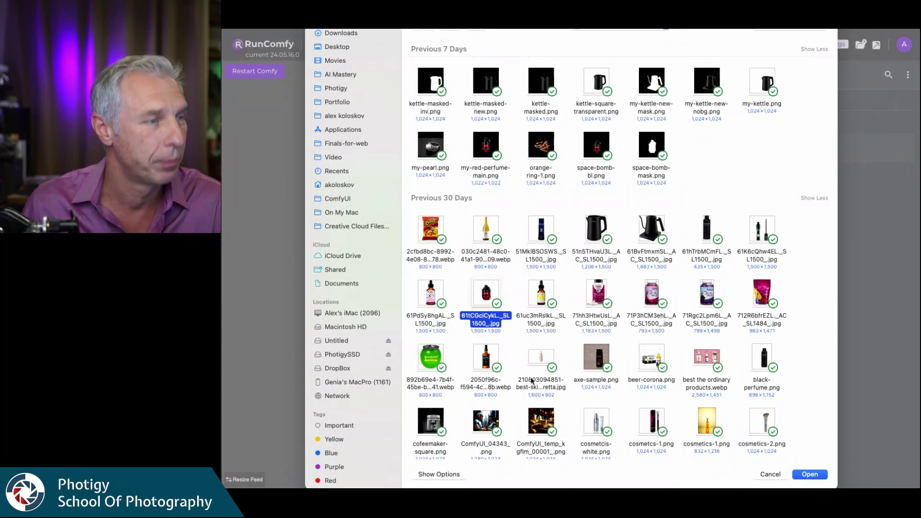
{"action": "left_click", "coordinate": [823, 476]}
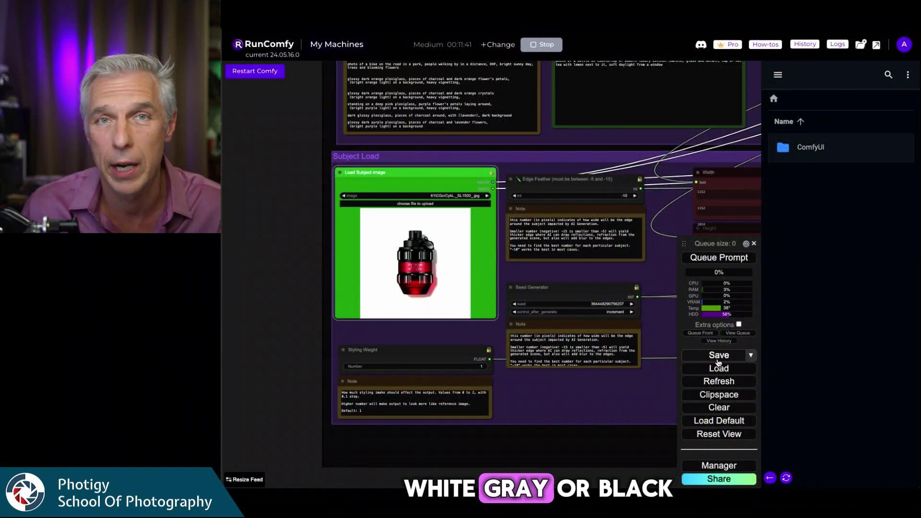
- Upload the Cheetos bag picture as a placeholder into the Load Image node of the Reference Image (Styling) group
{"action": "scroll", "coordinate": [630, 420], "scroll_direction": "down", "scroll_amount": 10}
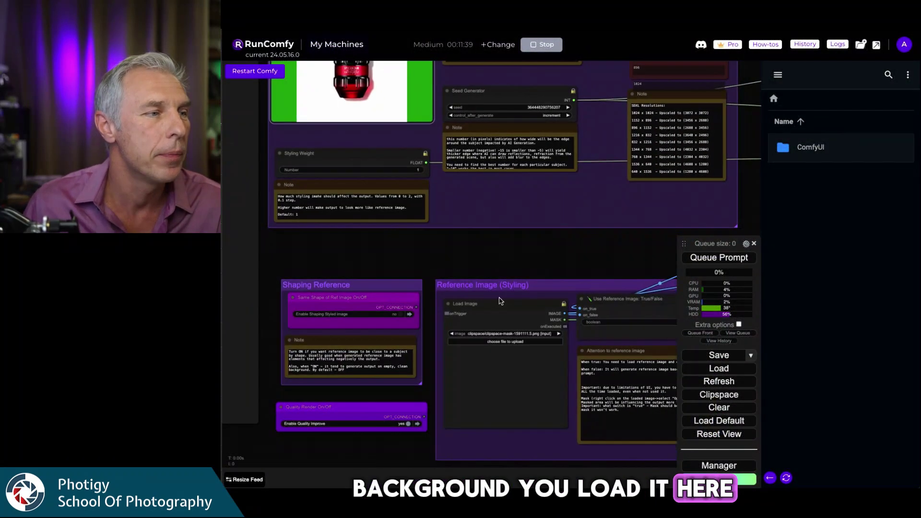
{"action": "left_click", "coordinate": [555, 286]}
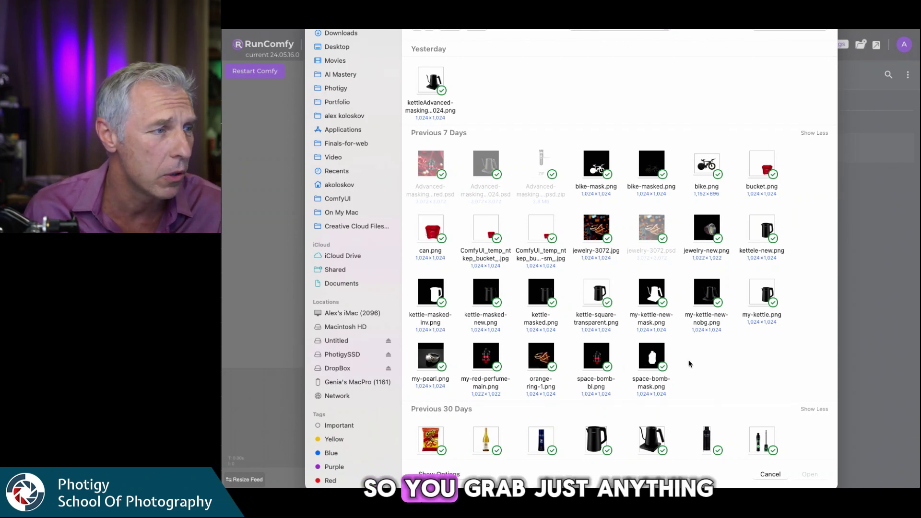
{"action": "left_click", "coordinate": [703, 323]}
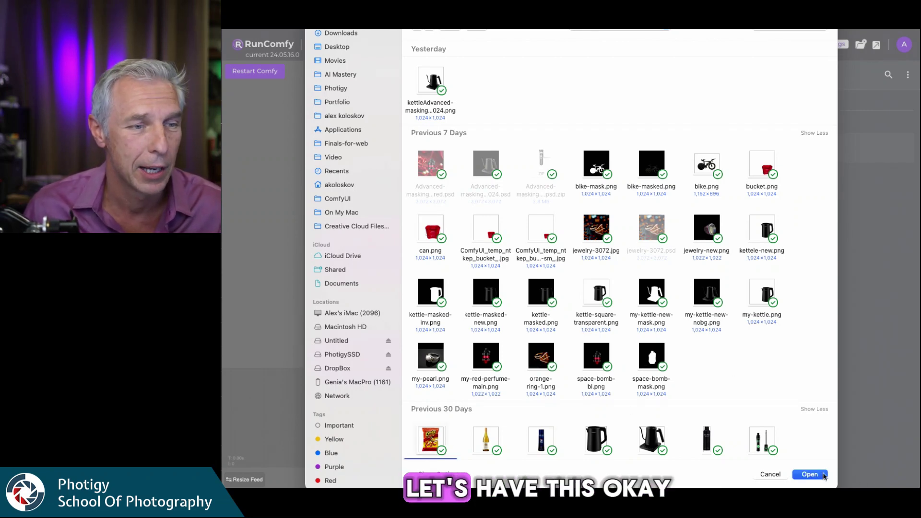
{"action": "double_click", "coordinate": [704, 323]}
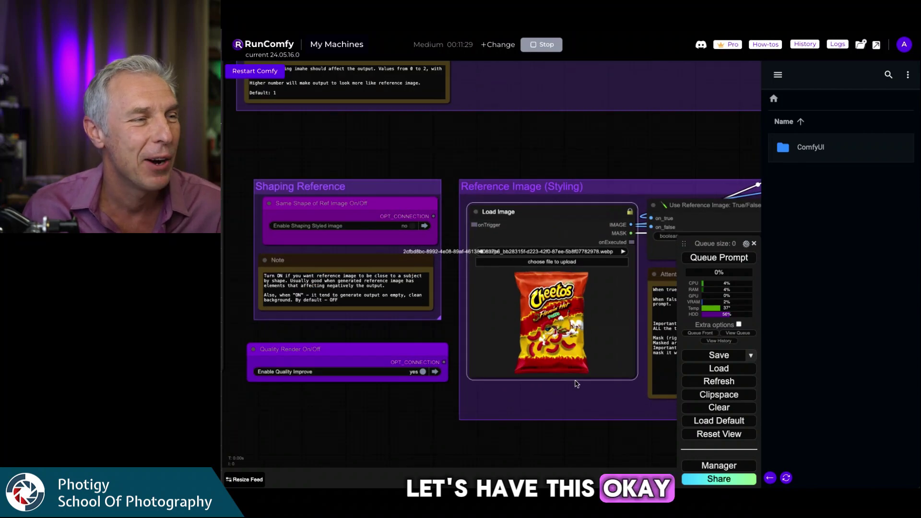
- Examine the Where (prompt) node and read through the example prompts in the Input Params note
{"action": "scroll", "coordinate": [576, 383], "scroll_direction": "down", "scroll_amount": 7}
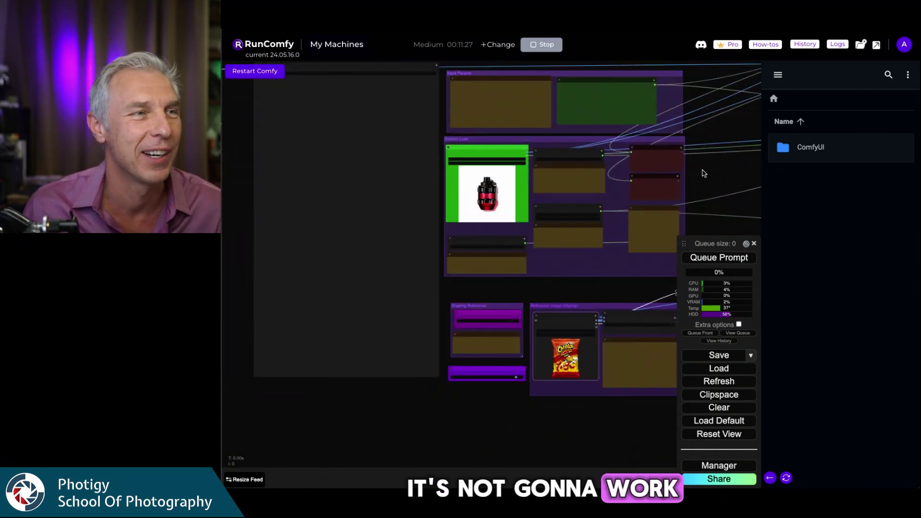
{"action": "left_click_drag", "start_coordinate": [713, 174], "coordinate": [646, 291]}
{"action": "scroll", "coordinate": [639, 216], "scroll_direction": "up", "scroll_amount": 8}
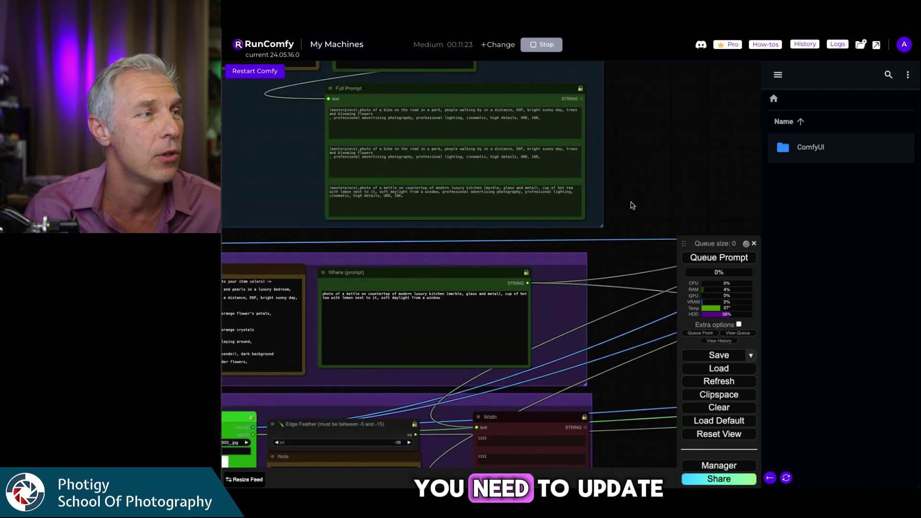
{"action": "left_click_drag", "start_coordinate": [600, 281], "coordinate": [633, 250]}
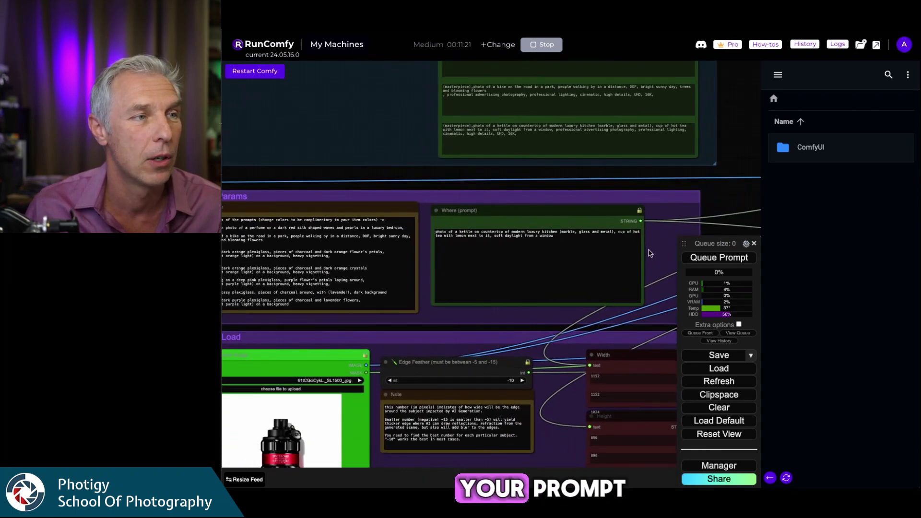
{"action": "scroll", "coordinate": [650, 251], "scroll_direction": "up", "scroll_amount": 4}
{"action": "scroll", "coordinate": [662, 240], "scroll_direction": "down", "scroll_amount": 2}
{"action": "scroll", "coordinate": [674, 228], "scroll_direction": "up", "scroll_amount": 3}
{"action": "scroll", "coordinate": [445, 403], "scroll_direction": "down", "scroll_amount": 5}
{"action": "scroll", "coordinate": [405, 406], "scroll_direction": "up", "scroll_amount": 1}
{"action": "scroll", "coordinate": [472, 389], "scroll_direction": "up", "scroll_amount": 1}
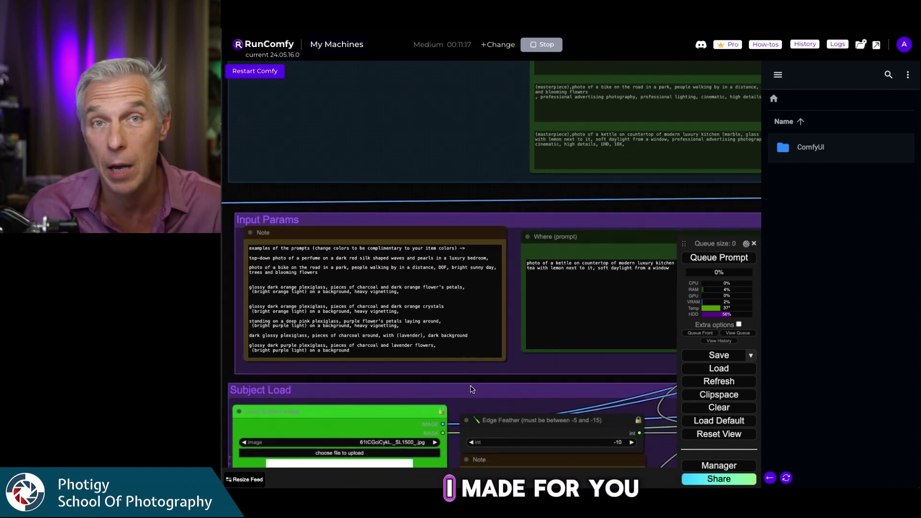
{"action": "scroll", "coordinate": [404, 300], "scroll_direction": "down", "scroll_amount": 2}
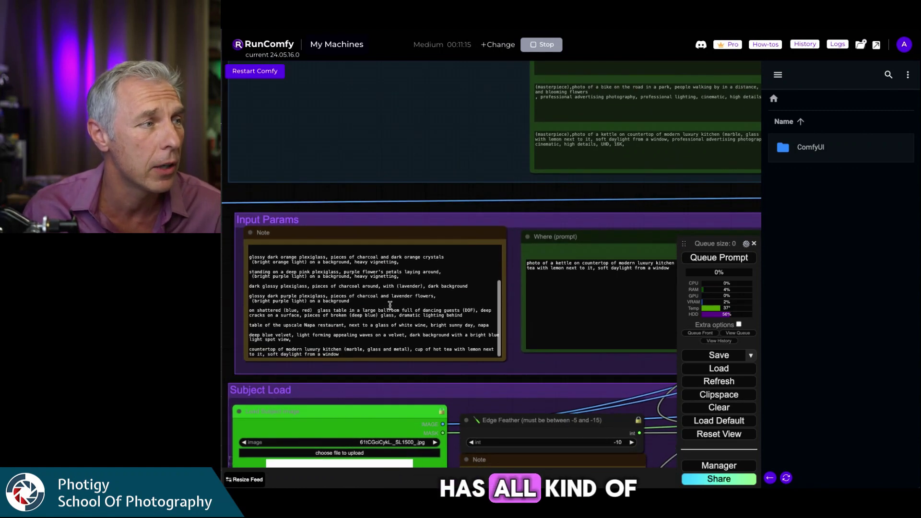
{"action": "scroll", "coordinate": [390, 306], "scroll_direction": "up", "scroll_amount": 3}
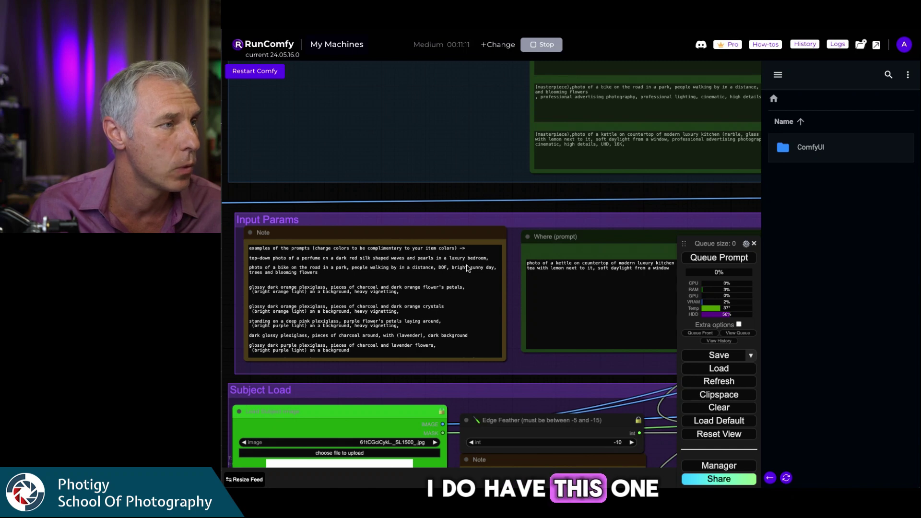
- Replace the Where (prompt) text with the note's example, trimmed to "top-down photo of a perfume on a dark red silk shaped waves and pearls,"
{"action": "left_click_drag", "start_coordinate": [494, 259], "coordinate": [243, 259]}
{"action": "key", "text": "ctrl+c"}
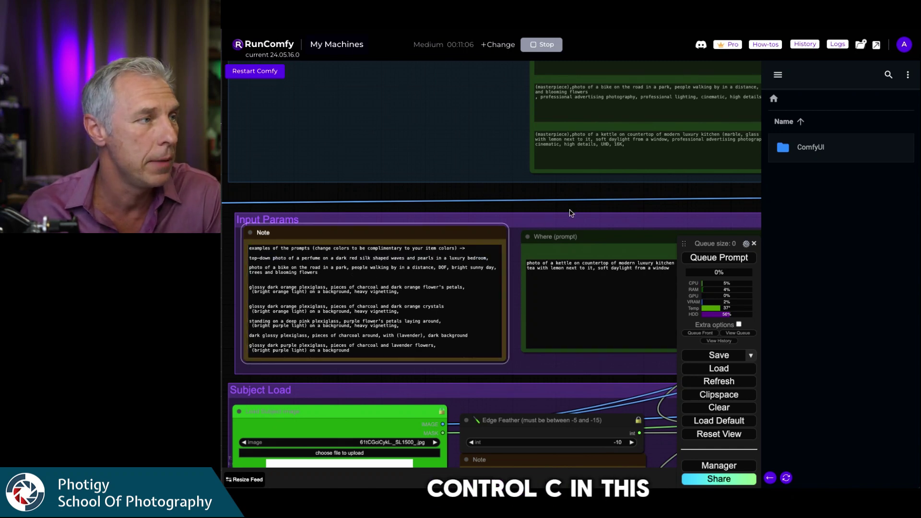
{"action": "scroll", "coordinate": [545, 223], "scroll_direction": "right", "scroll_amount": 5}
{"action": "left_click", "coordinate": [487, 270]}
{"action": "key", "text": "ctrl+a"}
{"action": "key", "text": "ctrl+v"}
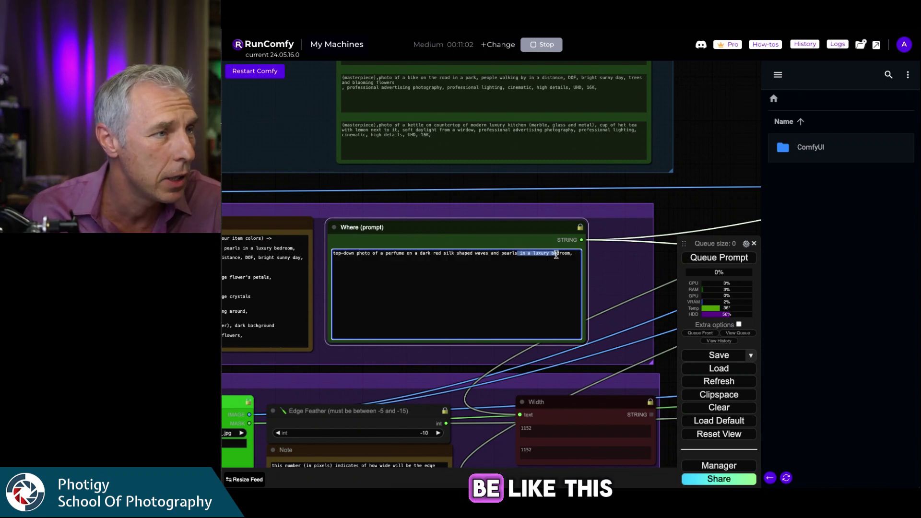
{"action": "key", "text": "BackSpace"}
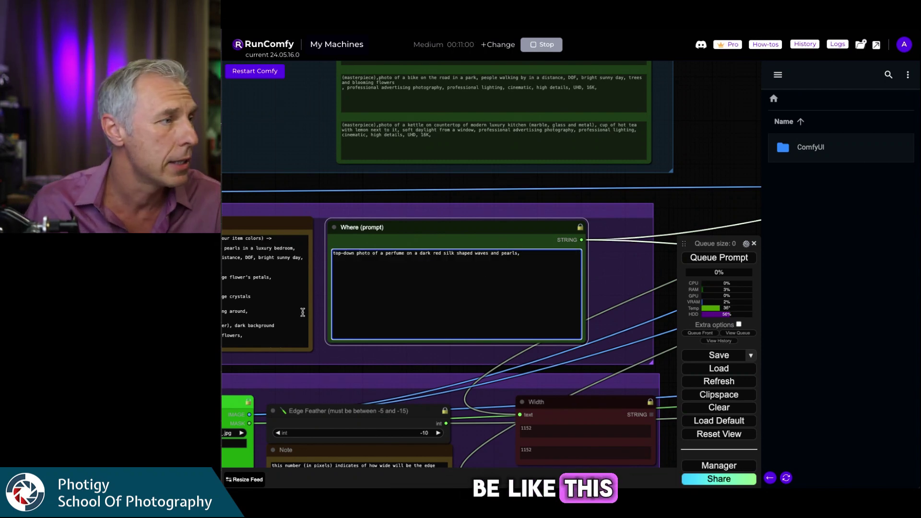
- Check the wording of the Where (prompt) text and queue the workflow for generation
{"action": "scroll", "coordinate": [354, 342], "scroll_direction": "up", "scroll_amount": 1}
{"action": "scroll", "coordinate": [520, 391], "scroll_direction": "up", "scroll_amount": 5}
{"action": "scroll", "coordinate": [475, 223], "scroll_direction": "up", "scroll_amount": 2}
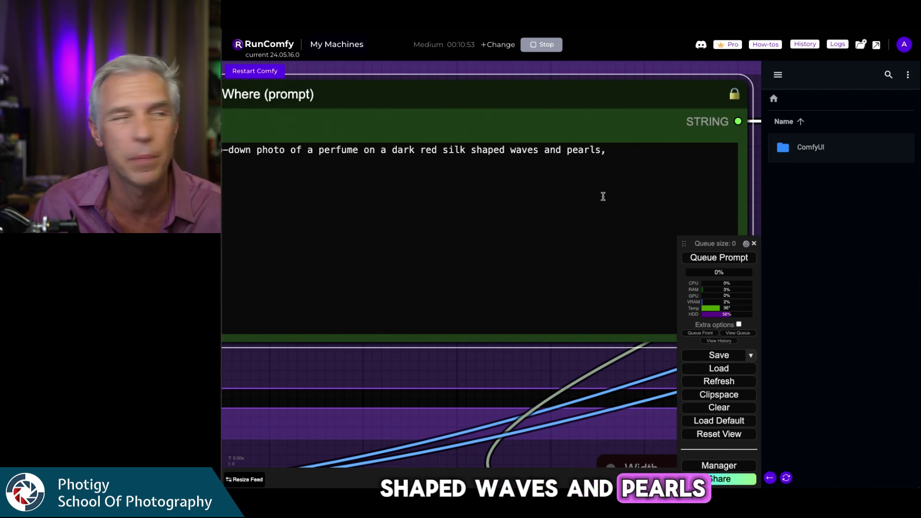
{"action": "scroll", "coordinate": [533, 357], "scroll_direction": "down", "scroll_amount": 7}
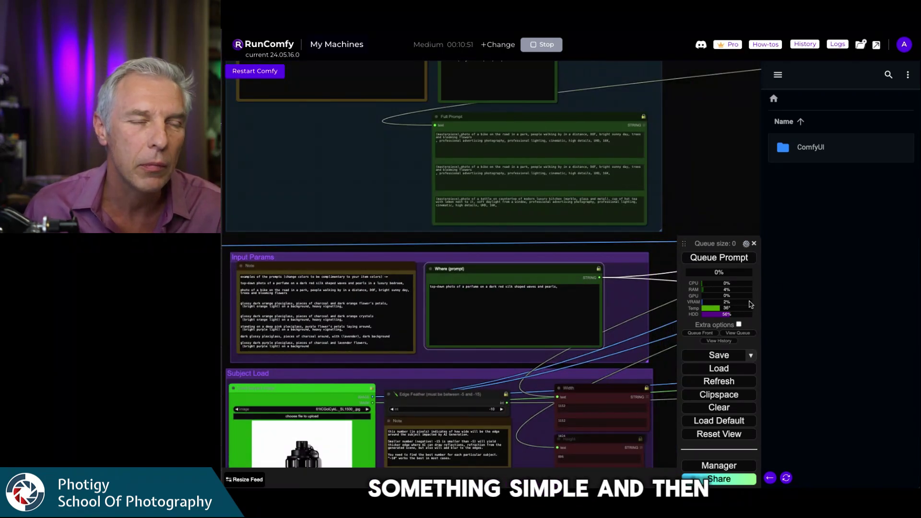
{"action": "left_click", "coordinate": [735, 263]}
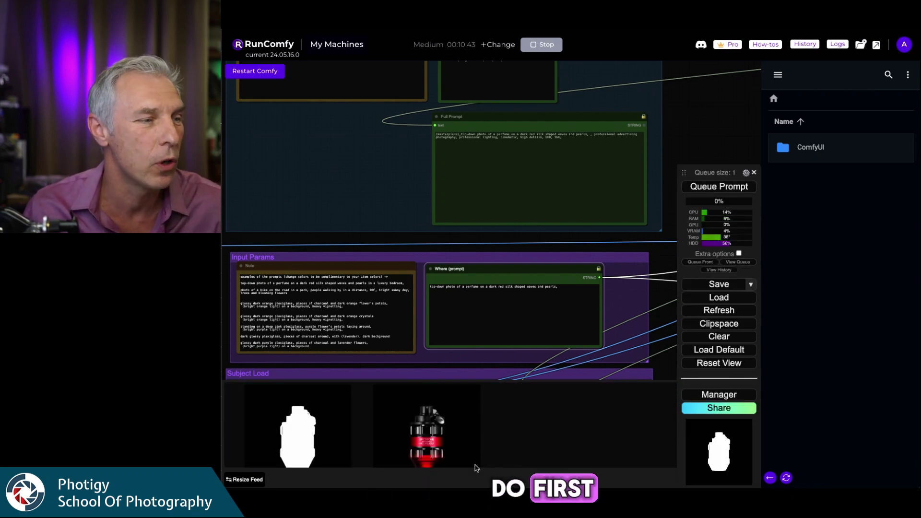
- View the enlarged cut-out of the perfume bottle and its mask from the image feed
{"action": "left_click", "coordinate": [427, 434]}
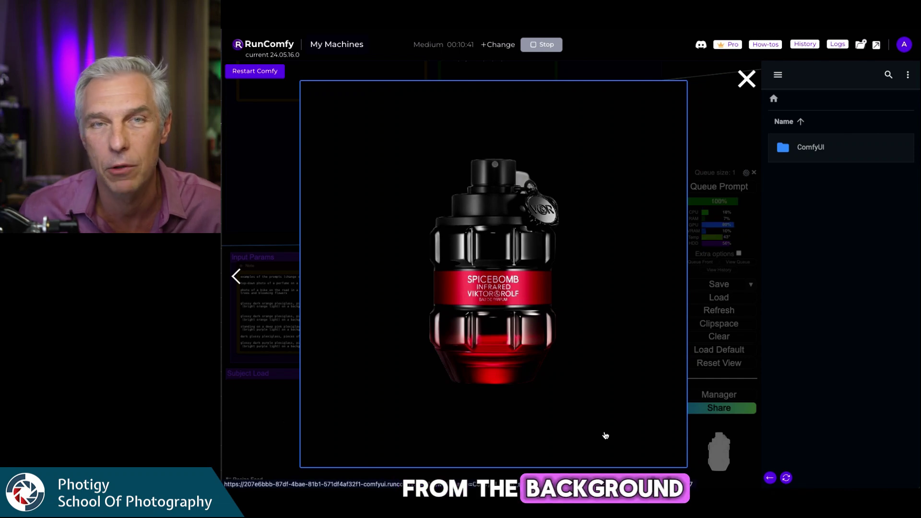
{"action": "left_click", "coordinate": [279, 431]}
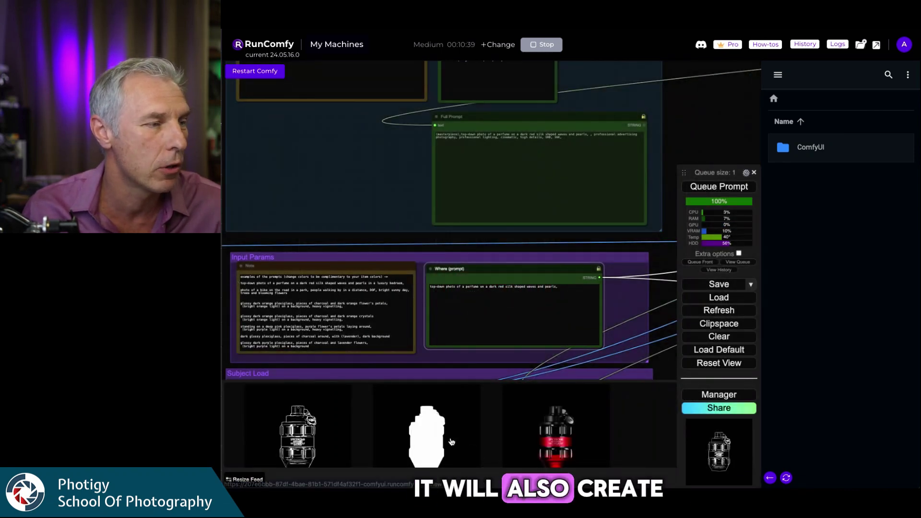
{"action": "left_click", "coordinate": [434, 432]}
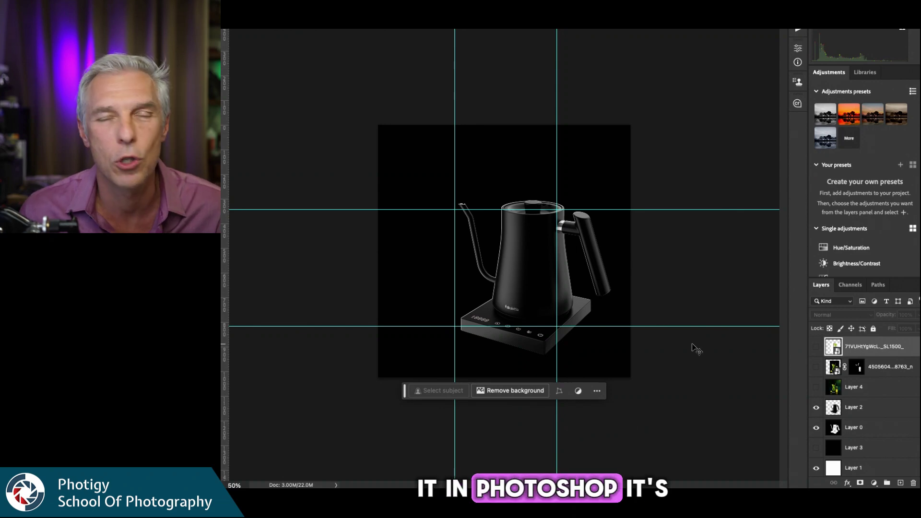
- Look at the clipped kettle document in Photoshop and switch back to the ComfyUI workflow in the browser
{"action": "left_click", "coordinate": [627, 356]}
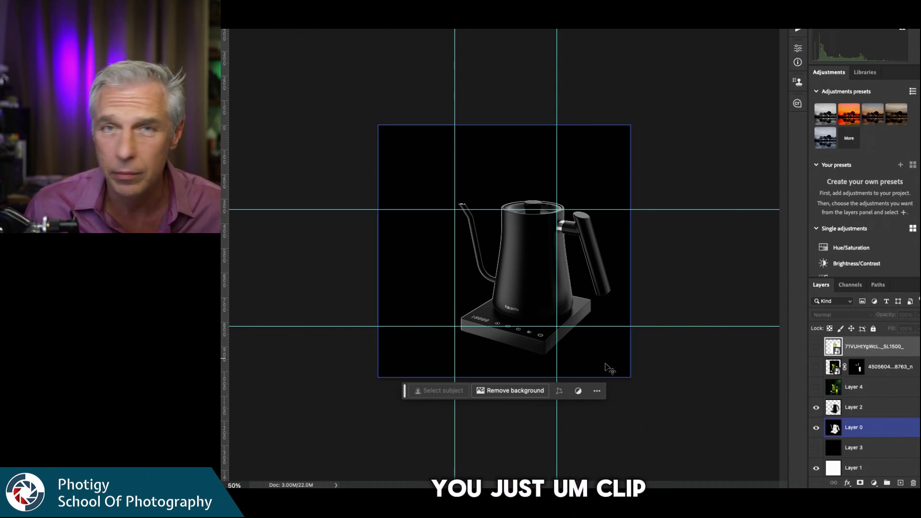
{"action": "left_click", "coordinate": [680, 279]}
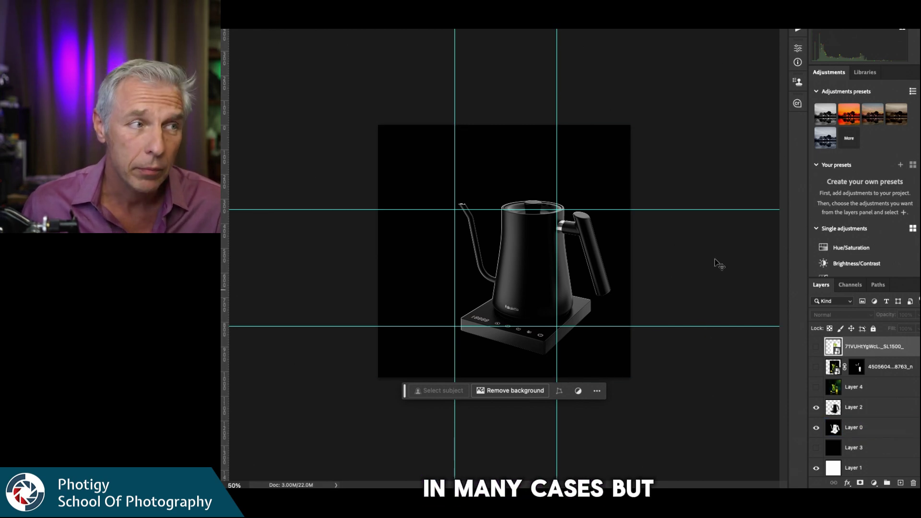
{"action": "key", "text": "ctrl+Up"}
{"action": "left_click", "coordinate": [692, 259]}
{"action": "left_click", "coordinate": [261, 131]}
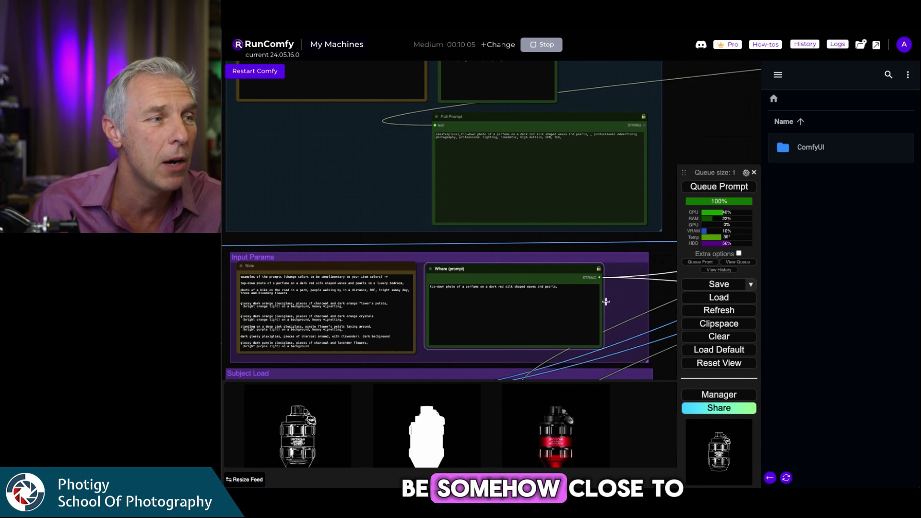
- Compare the Where (prompt) text with the enlarged preview of the generated reference image, and close the preview
{"action": "scroll", "coordinate": [626, 299], "scroll_direction": "up", "scroll_amount": 5}
{"action": "scroll", "coordinate": [670, 261], "scroll_direction": "up", "scroll_amount": 4}
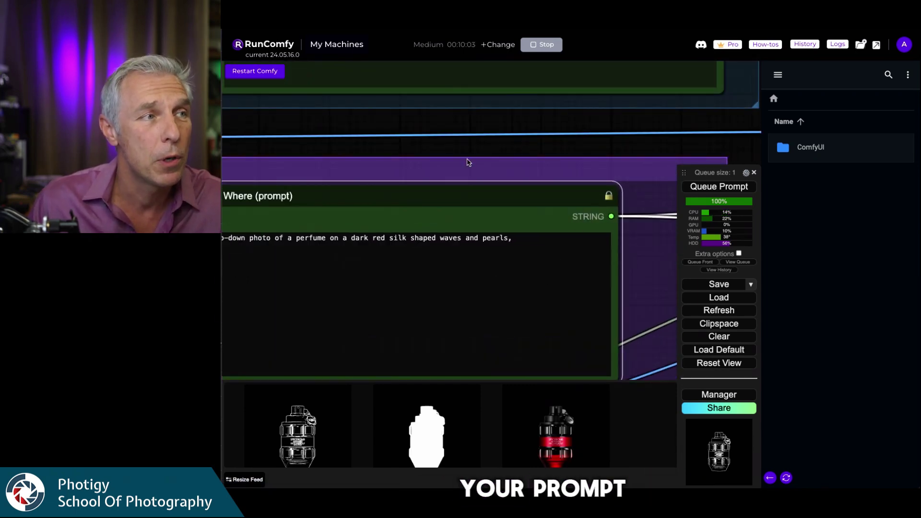
{"action": "left_click_drag", "start_coordinate": [475, 158], "coordinate": [600, 156]}
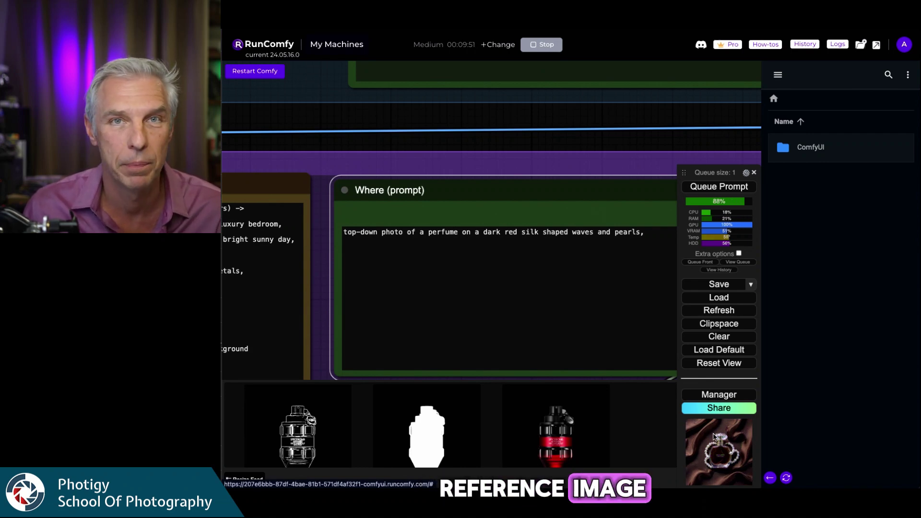
{"action": "left_click", "coordinate": [715, 437]}
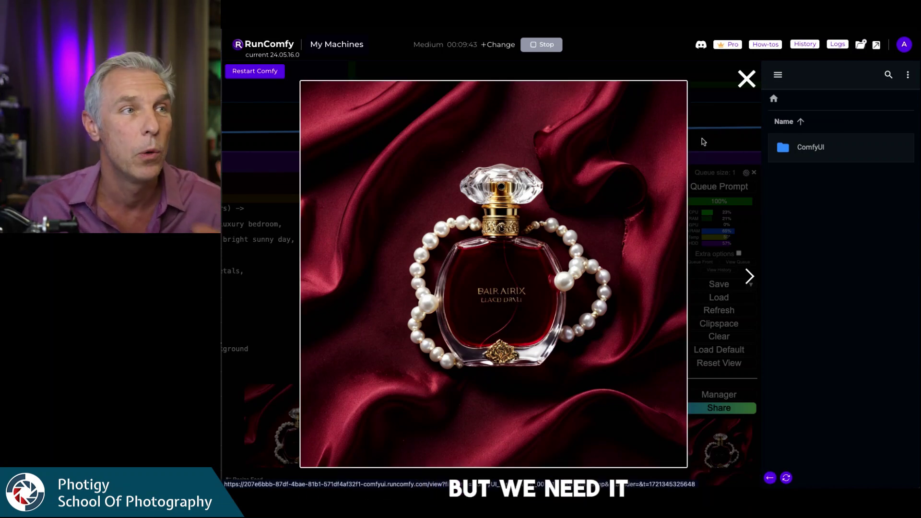
{"action": "left_click", "coordinate": [747, 78]}
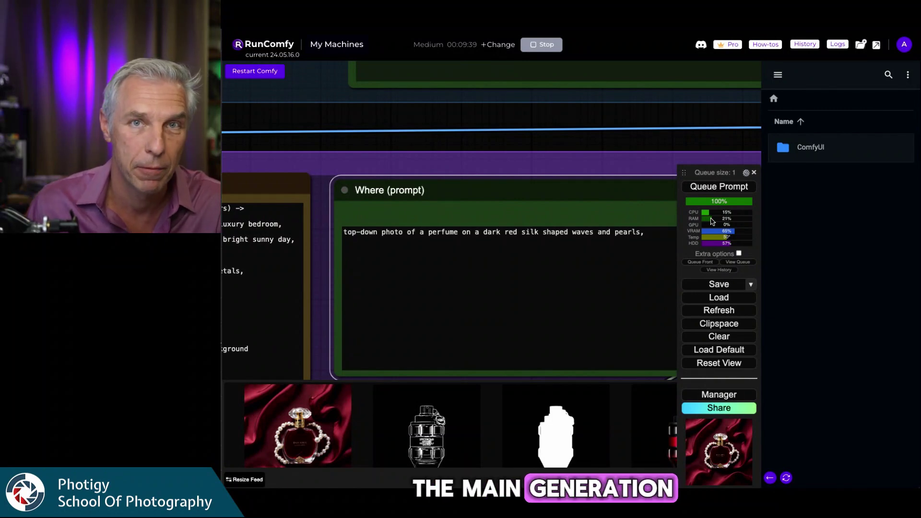
- Examine the workflow from the Input Params and Subject Load groups across to the processing node groups during generation
{"action": "scroll", "coordinate": [544, 172], "scroll_direction": "down", "scroll_amount": 5}
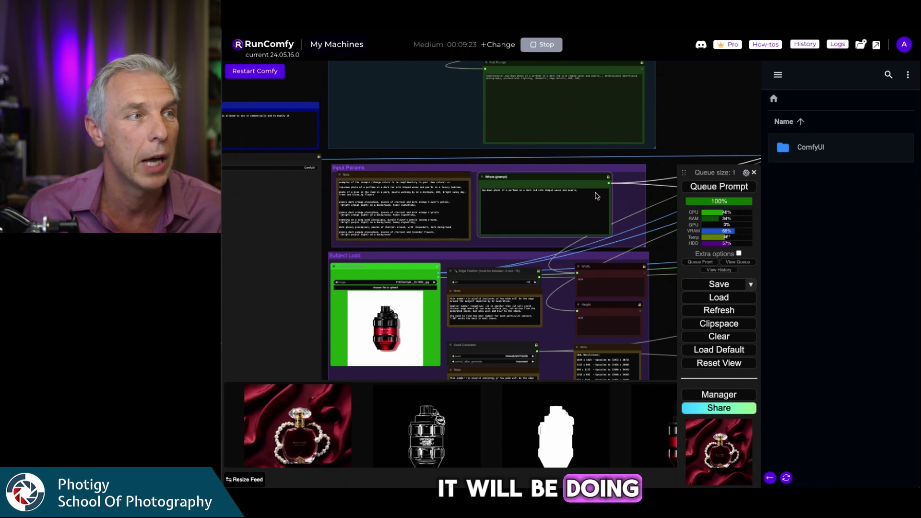
{"action": "scroll", "coordinate": [597, 196], "scroll_direction": "up", "scroll_amount": 5}
{"action": "scroll", "coordinate": [605, 220], "scroll_direction": "down", "scroll_amount": 4}
{"action": "left_click_drag", "start_coordinate": [431, 303], "coordinate": [560, 224]}
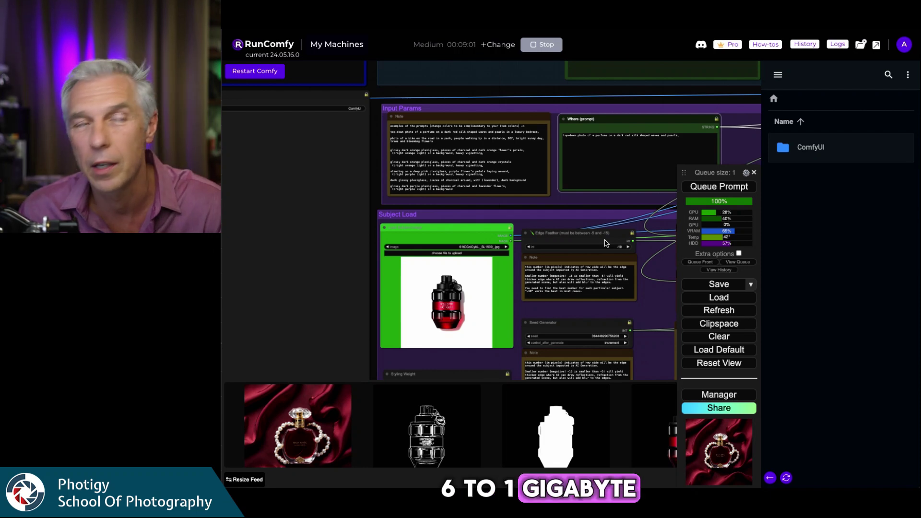
{"action": "scroll", "coordinate": [617, 250], "scroll_direction": "down", "scroll_amount": 5}
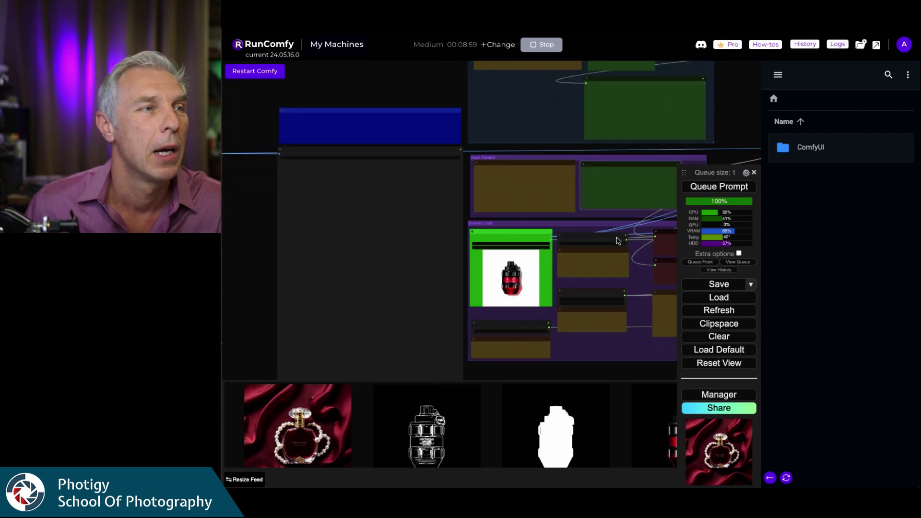
{"action": "scroll", "coordinate": [619, 254], "scroll_direction": "down", "scroll_amount": 2}
{"action": "left_click_drag", "start_coordinate": [654, 177], "coordinate": [324, 168]}
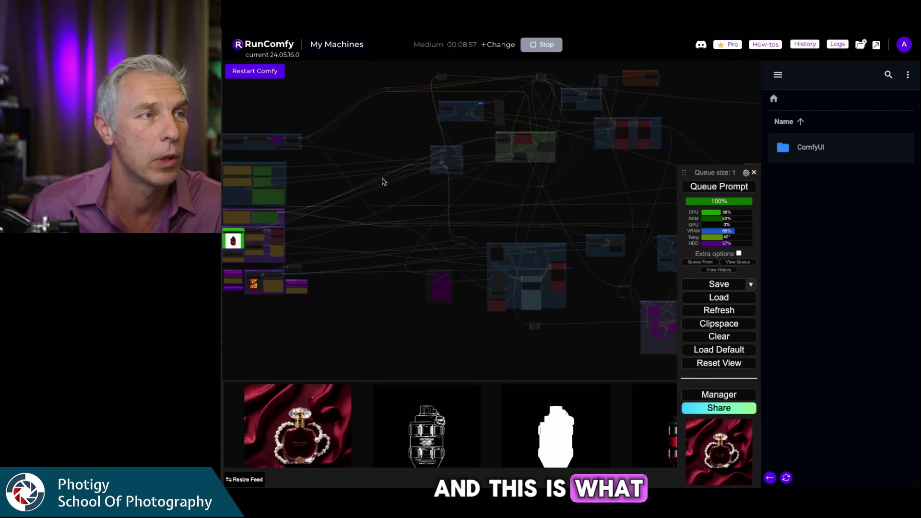
{"action": "left_click_drag", "start_coordinate": [619, 185], "coordinate": [416, 172]}
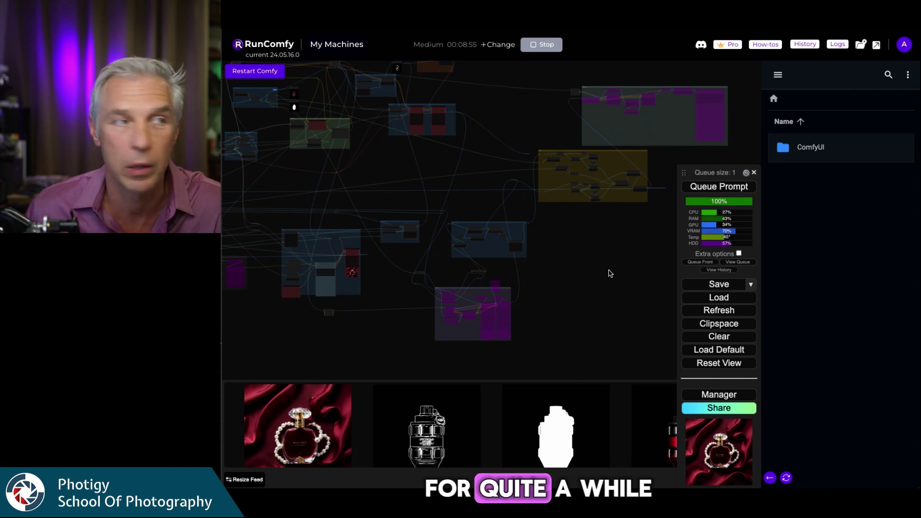
{"action": "left_click_drag", "start_coordinate": [581, 294], "coordinate": [650, 298]}
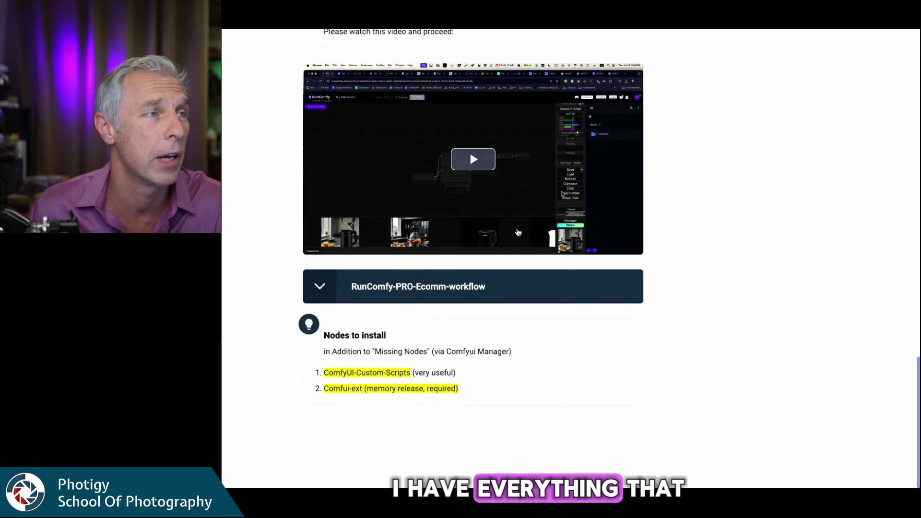
- Look through the lesson page above the nodes-to-install list, and return to the Subject Load group in the workflow
{"action": "scroll", "coordinate": [582, 260], "scroll_direction": "up", "scroll_amount": 15}
{"action": "scroll", "coordinate": [582, 260], "scroll_direction": "up", "scroll_amount": 10}
{"action": "mouse_move", "coordinate": [363, 111]}
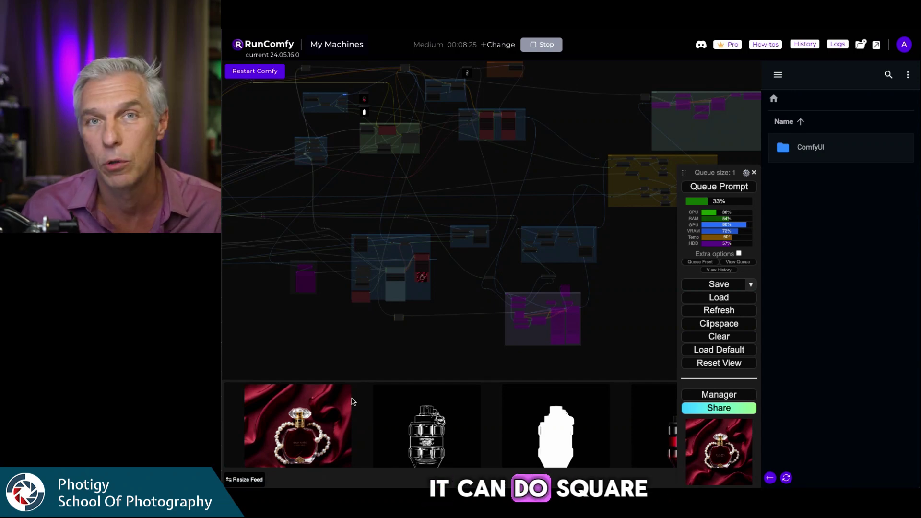
{"action": "scroll", "coordinate": [439, 300], "scroll_direction": "down", "scroll_amount": 5}
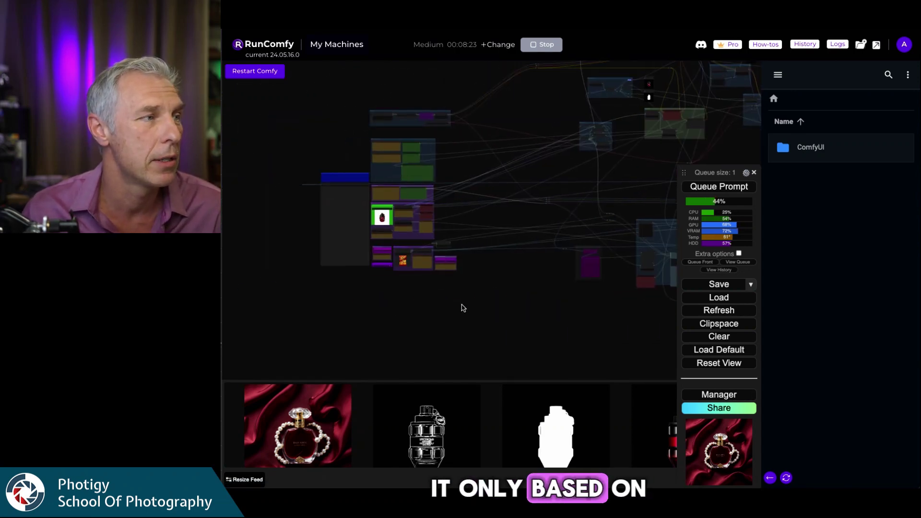
{"action": "scroll", "coordinate": [518, 276], "scroll_direction": "up", "scroll_amount": 5}
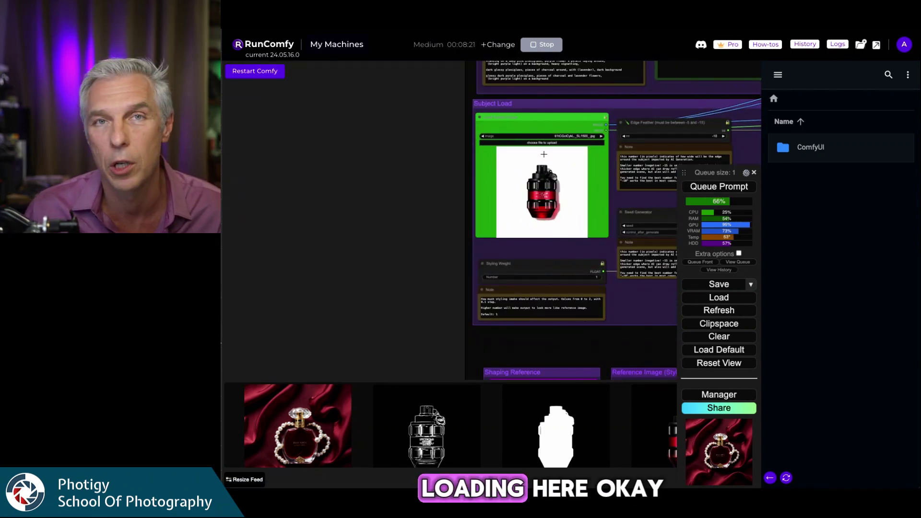
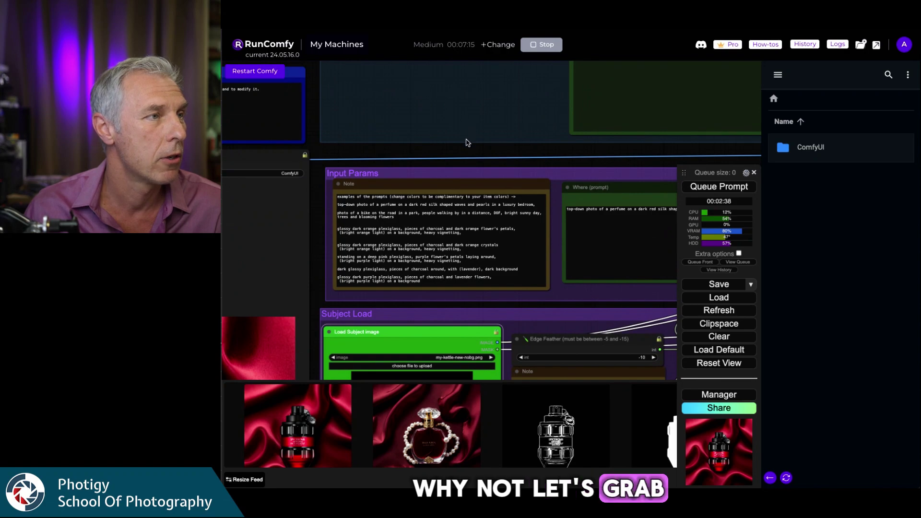
- Copy the example prompt about a countertop of modern luxury kitchen from the end of the Input Params note
{"action": "scroll", "coordinate": [469, 173], "scroll_direction": "up", "scroll_amount": 3}
{"action": "scroll", "coordinate": [460, 99], "scroll_direction": "down", "scroll_amount": 3}
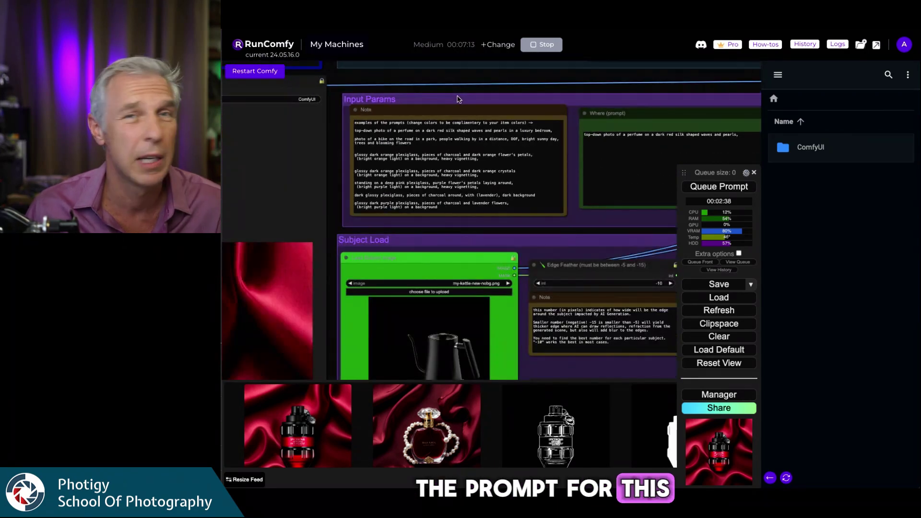
{"action": "scroll", "coordinate": [460, 99], "scroll_direction": "up", "scroll_amount": 3}
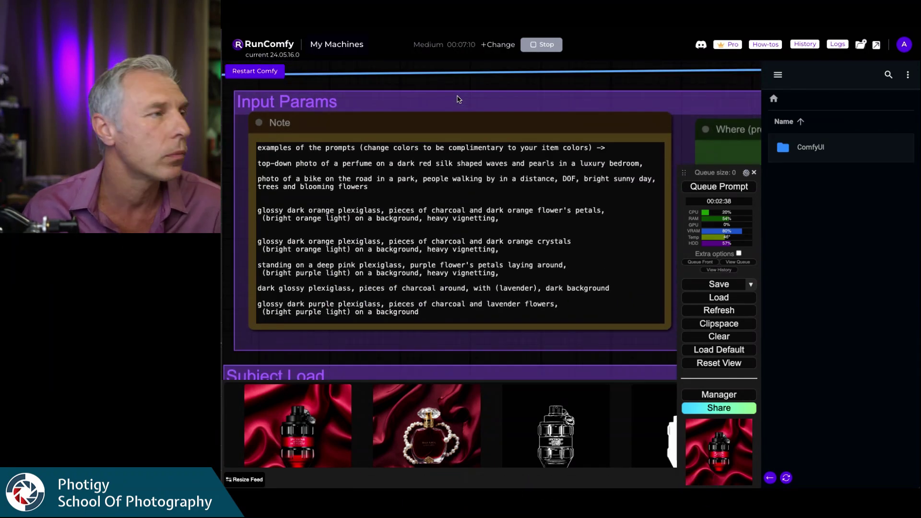
{"action": "scroll", "coordinate": [388, 264], "scroll_direction": "down", "scroll_amount": 3}
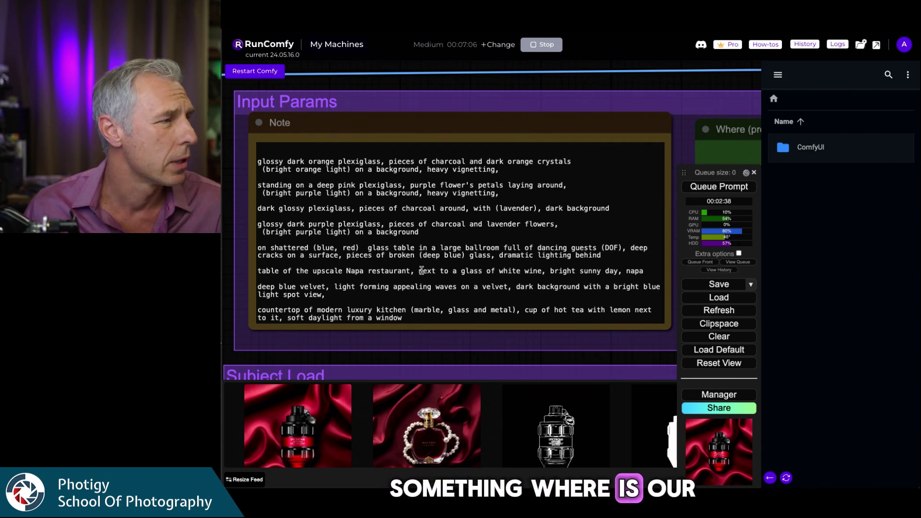
{"action": "left_click", "coordinate": [410, 319]}
{"action": "left_click_drag", "start_coordinate": [410, 318], "coordinate": [258, 310]}
{"action": "key", "text": "ctrl+c"}
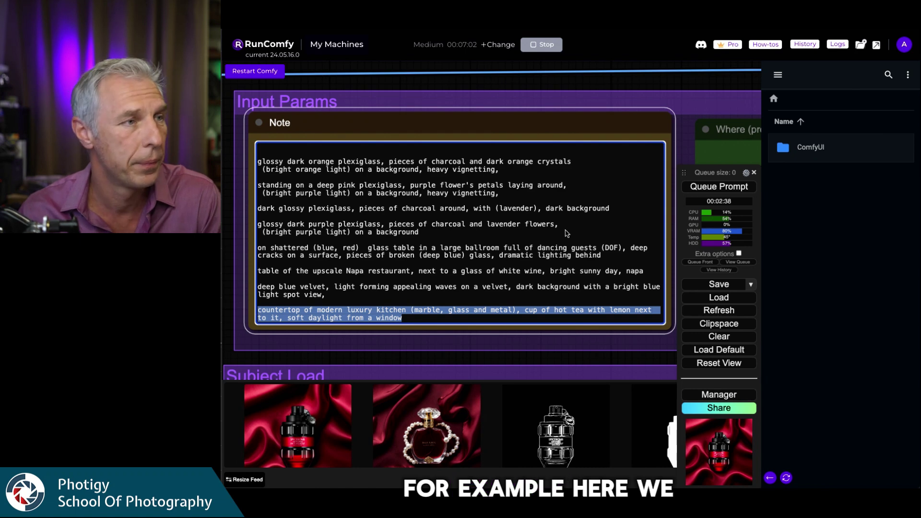
- Replace the text in the Where (prompt) node with the copied kitchen countertop prompt
{"action": "left_click_drag", "start_coordinate": [624, 359], "coordinate": [320, 350]}
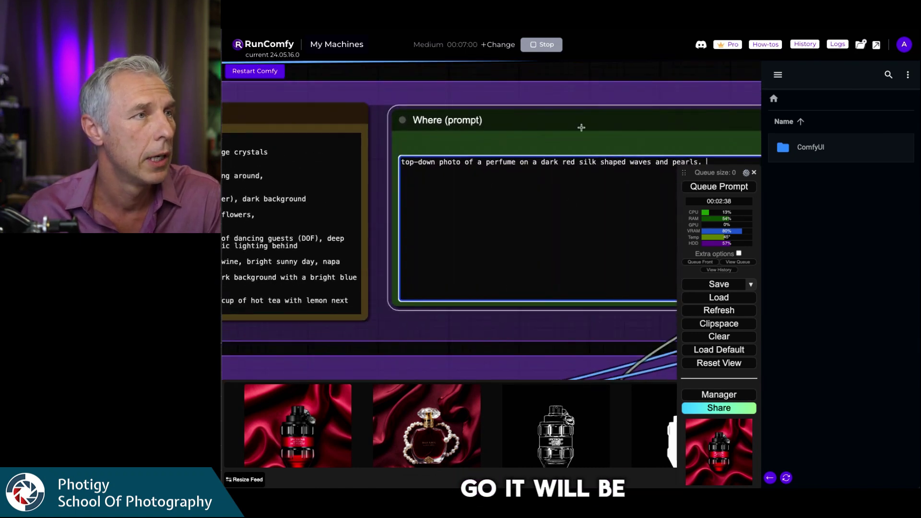
{"action": "left_click_drag", "start_coordinate": [618, 87], "coordinate": [516, 91]}
{"action": "left_click_drag", "start_coordinate": [631, 164], "coordinate": [297, 156]}
{"action": "key", "text": "ctrl+v"}
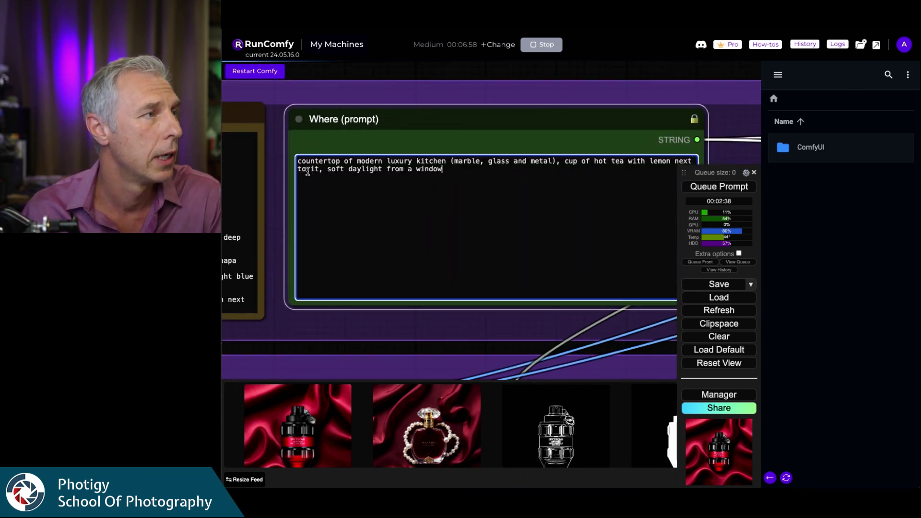
- Insert "kettle on a" before "countertop" at the start of the Where prompt, with the spelling of "kettle" corrected
{"action": "left_click", "coordinate": [299, 161]}
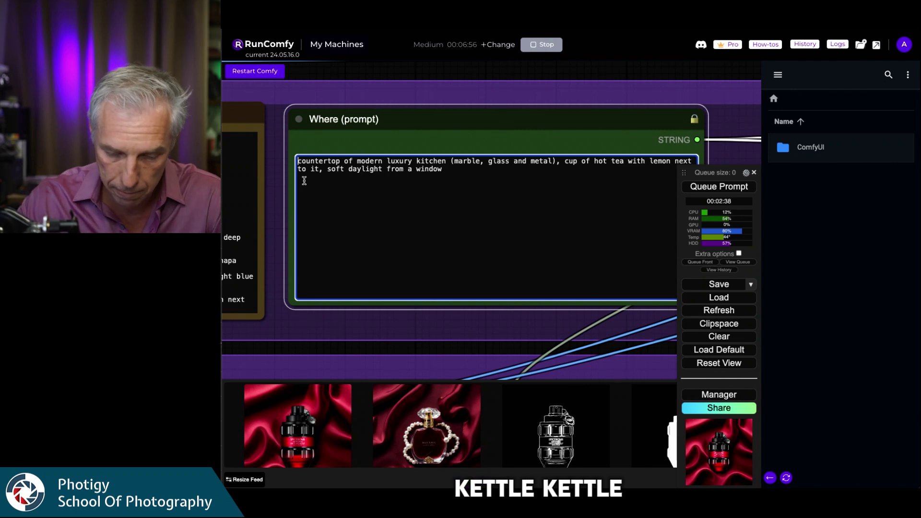
{"action": "type", "text": "ketle"}
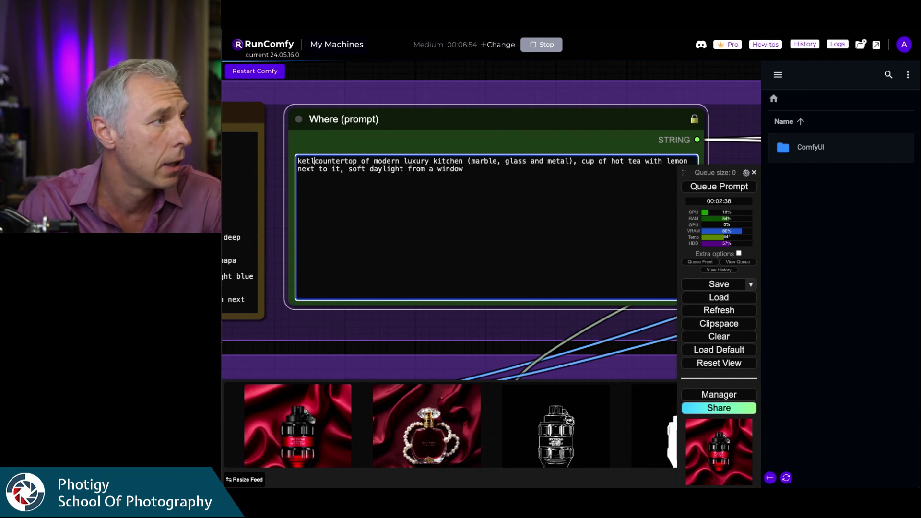
{"action": "key", "text": "BackSpace"}
{"action": "key", "text": "BackSpace"}
{"action": "type", "text": "tlem on a"}
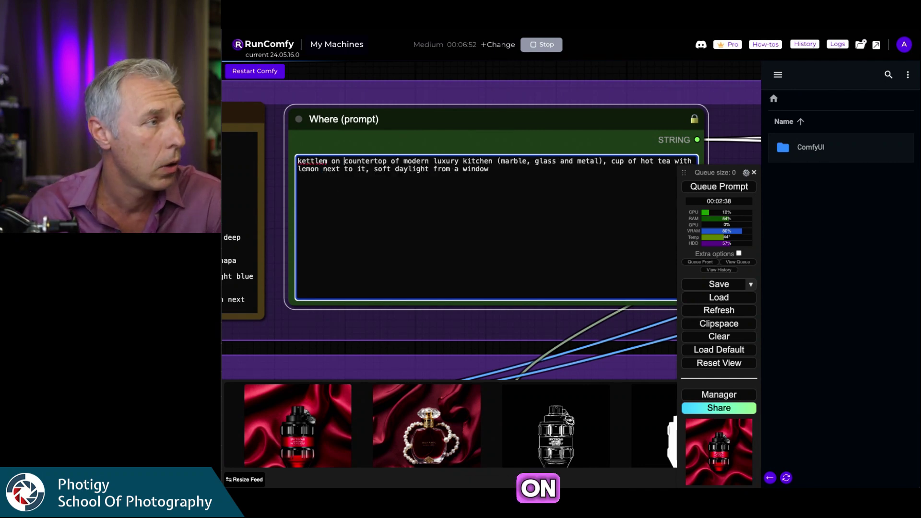
{"action": "right_click", "coordinate": [307, 163]}
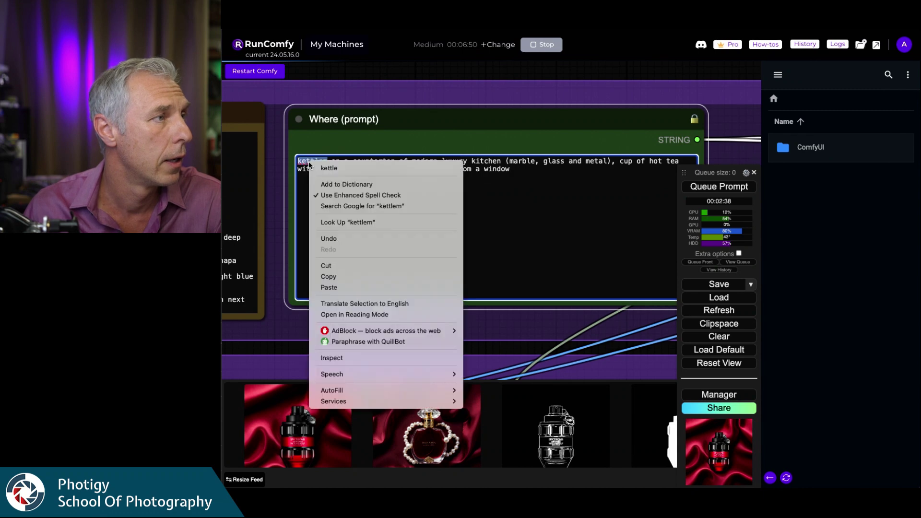
{"action": "left_click", "coordinate": [326, 172]}
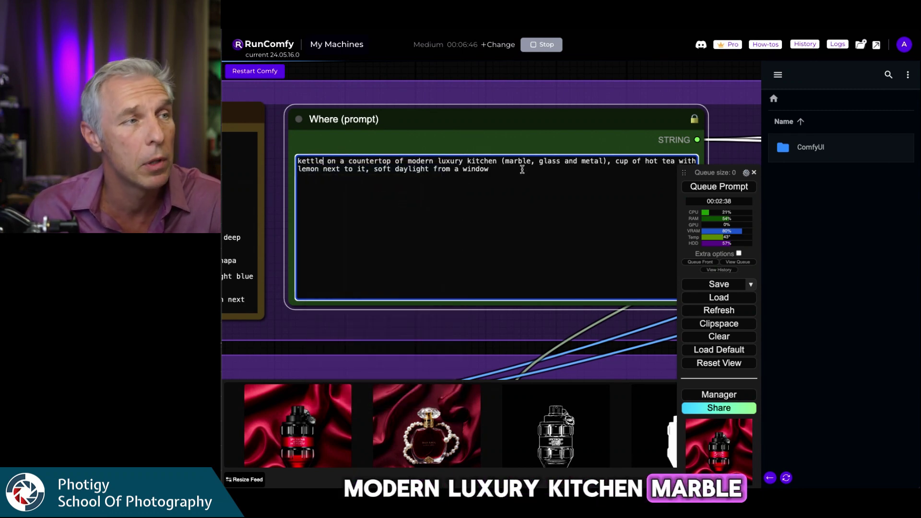
- Remove "(marble, glass and metal)" and the word "luxury" from the kettle prompt
{"action": "left_click_drag", "start_coordinate": [602, 162], "coordinate": [506, 163]}
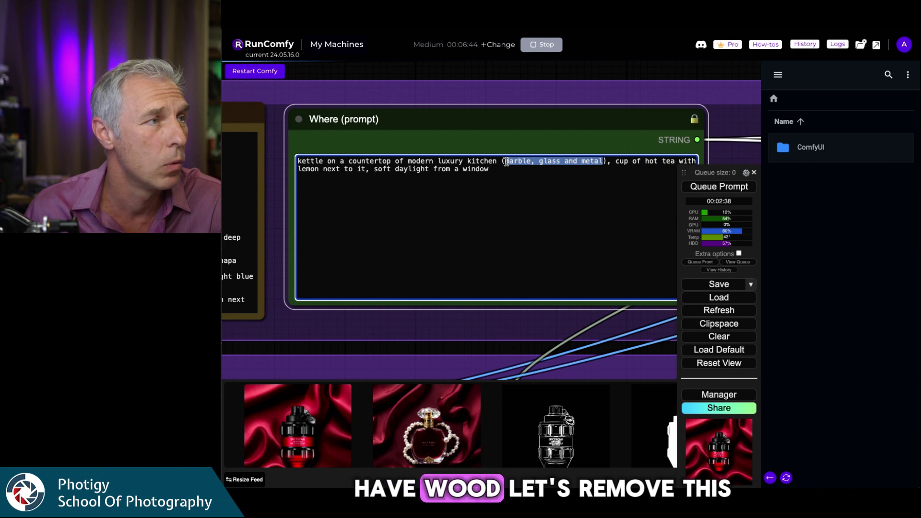
{"action": "left_click", "coordinate": [562, 165]}
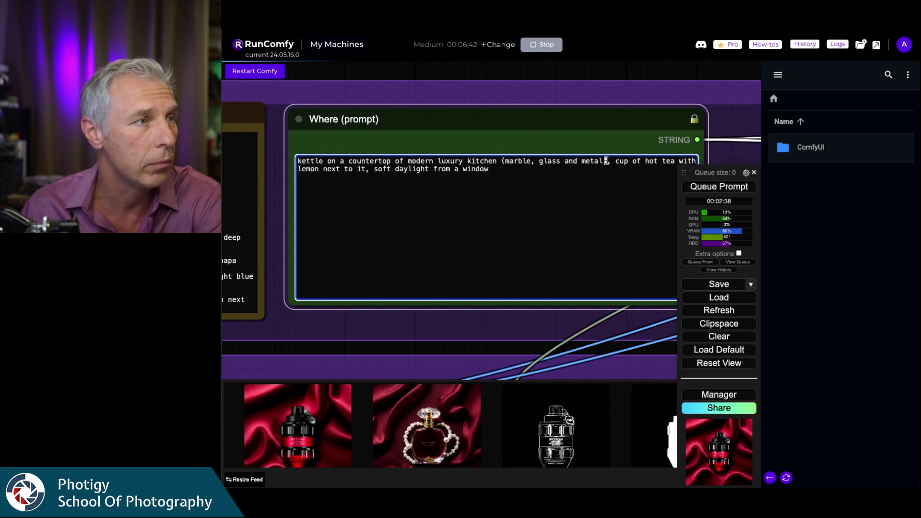
{"action": "left_click_drag", "start_coordinate": [609, 163], "coordinate": [502, 163]}
{"action": "key", "text": "BackSpace"}
{"action": "key", "text": "BackSpace"}
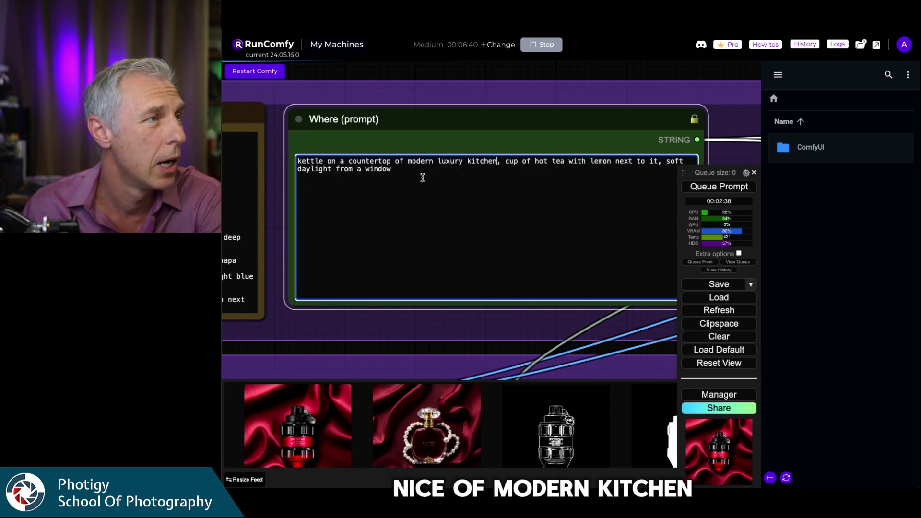
{"action": "double_click", "coordinate": [454, 163]}
{"action": "key", "text": "BackSpace"}
{"action": "key", "text": "BackSpace"}
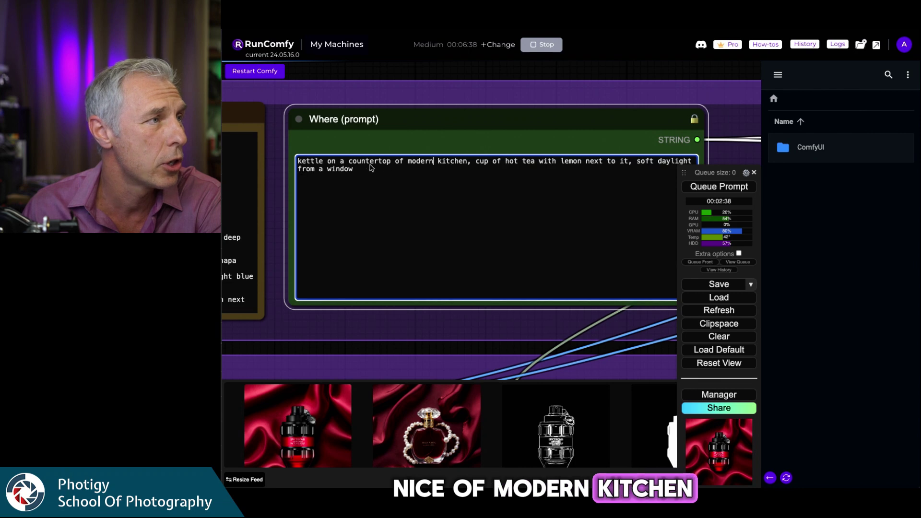
- Add "wooden" before "countertop" in the prompt and queue the generation
{"action": "left_click", "coordinate": [349, 163]}
{"action": "type", "text": "wooden"}
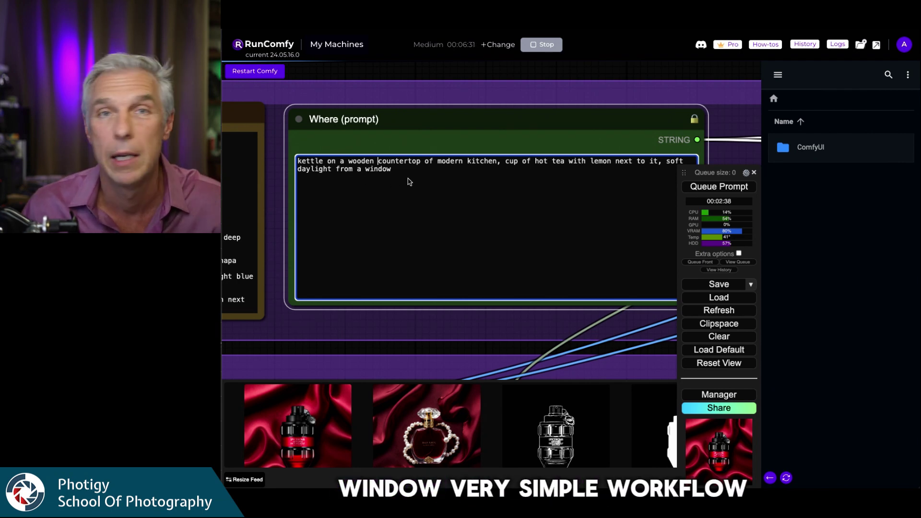
{"action": "left_click", "coordinate": [743, 190]}
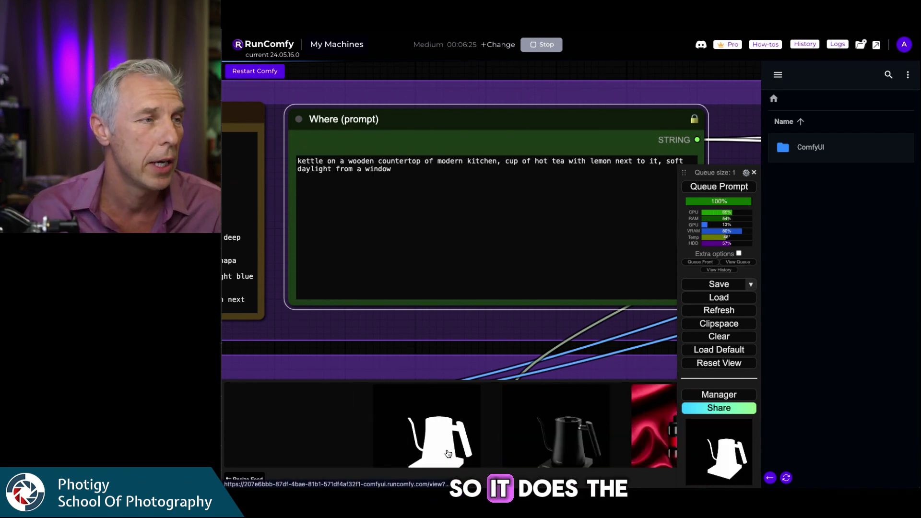
- Examine the enlarged previews of the kettle's white mask, cut-out image and edge outline in the image feed
{"action": "left_click", "coordinate": [447, 466]}
{"action": "left_click", "coordinate": [291, 352]}
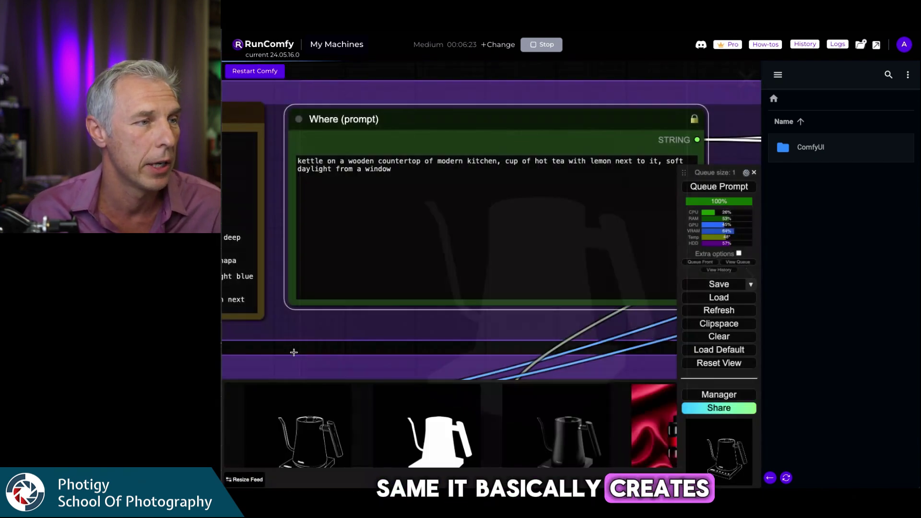
{"action": "left_click", "coordinate": [597, 438]}
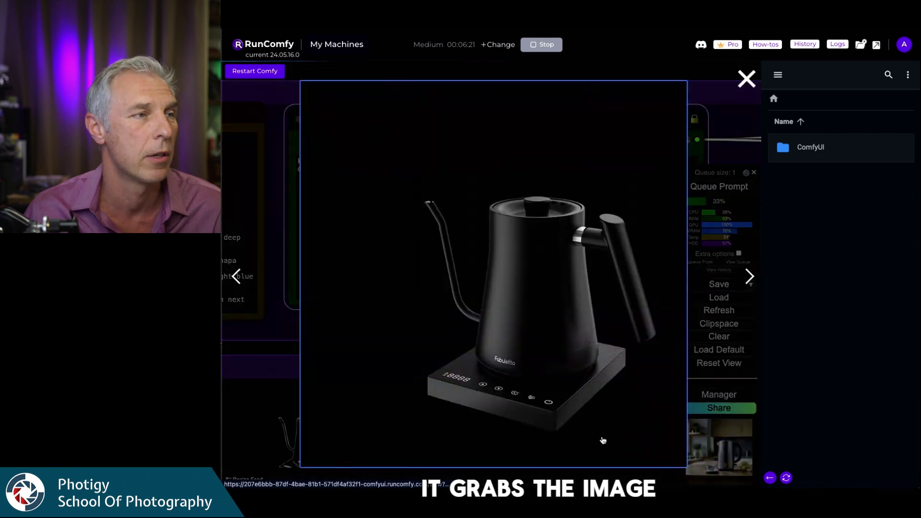
{"action": "left_click", "coordinate": [654, 67]}
{"action": "left_click", "coordinate": [434, 400]}
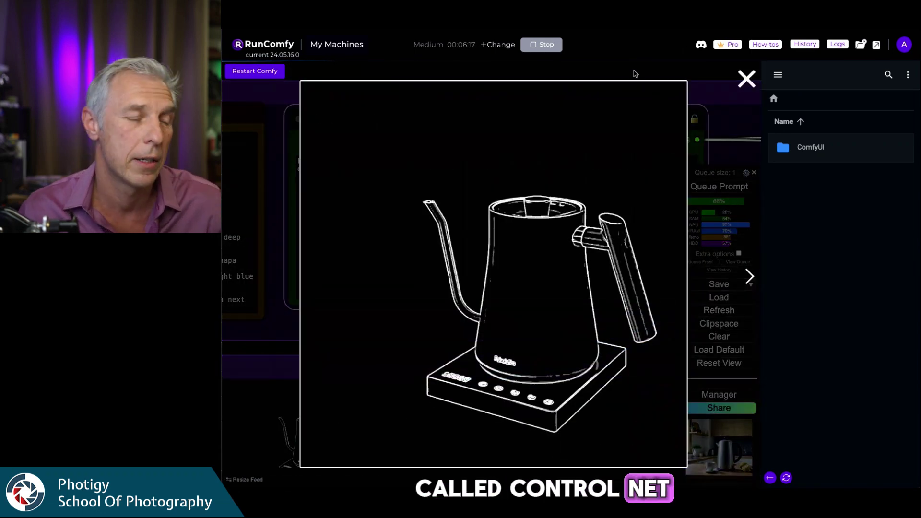
{"action": "left_click", "coordinate": [662, 67]}
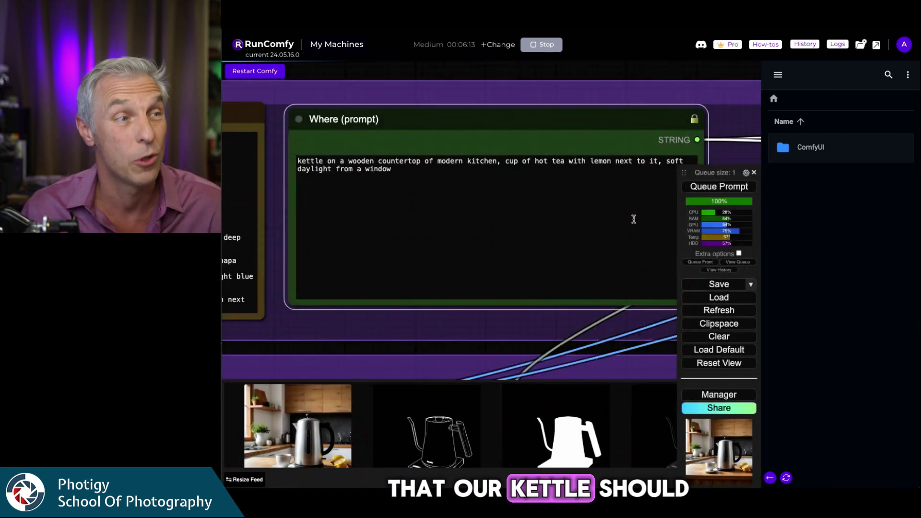
- Inspect the enlarged reference image of the kettle in the wooden kitchen, and close the preview
{"action": "left_click", "coordinate": [328, 432]}
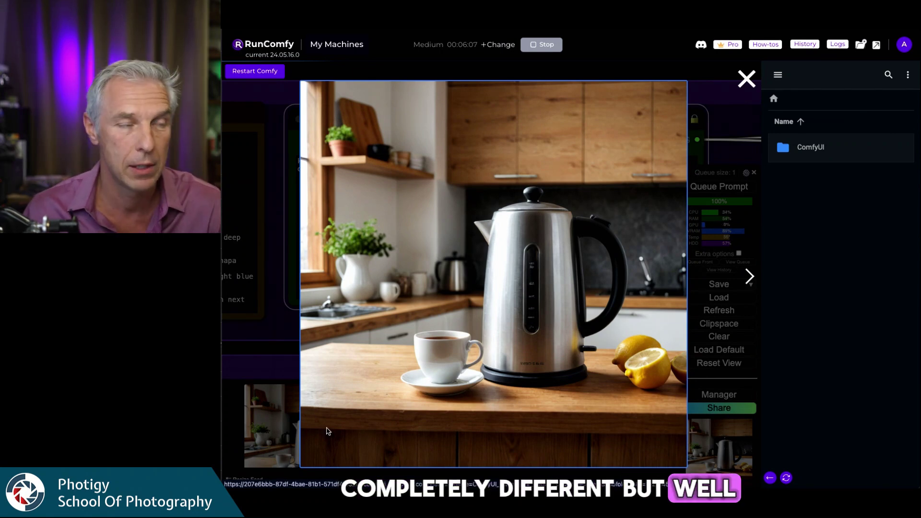
{"action": "left_click", "coordinate": [677, 69]}
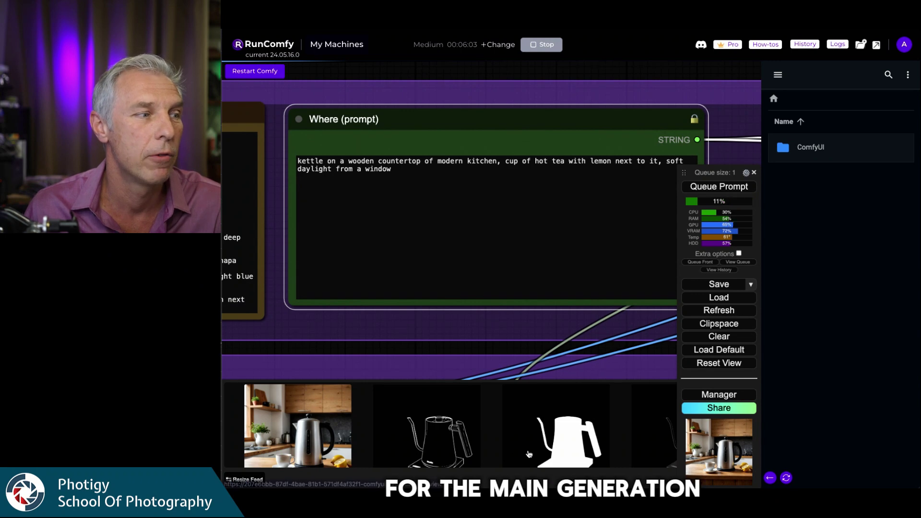
{"action": "left_click", "coordinate": [281, 438]}
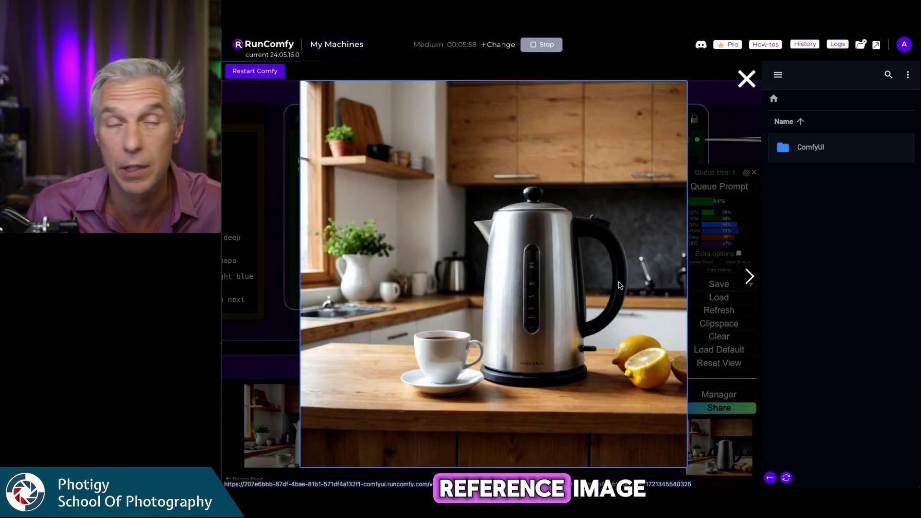
{"action": "key", "text": "Escape"}
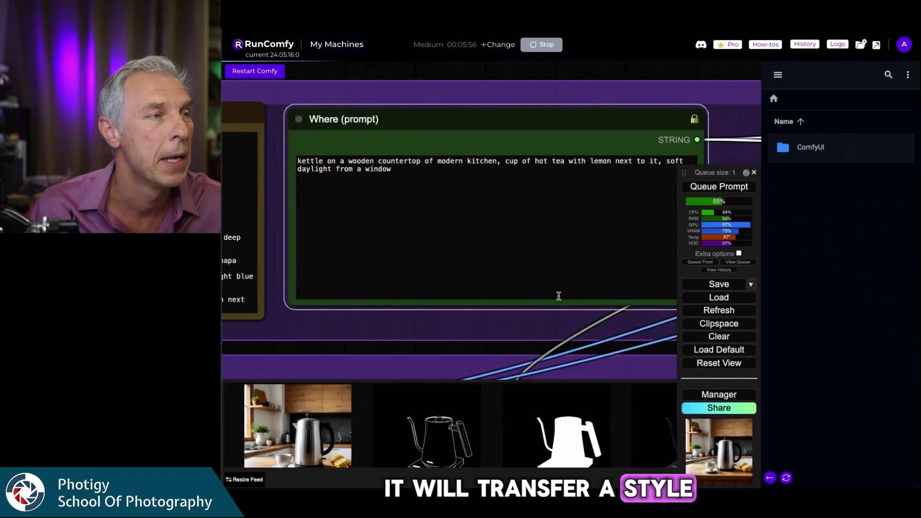
- Replace "wooden" with "black marble" in the Where prompt
{"action": "left_click", "coordinate": [356, 187]}
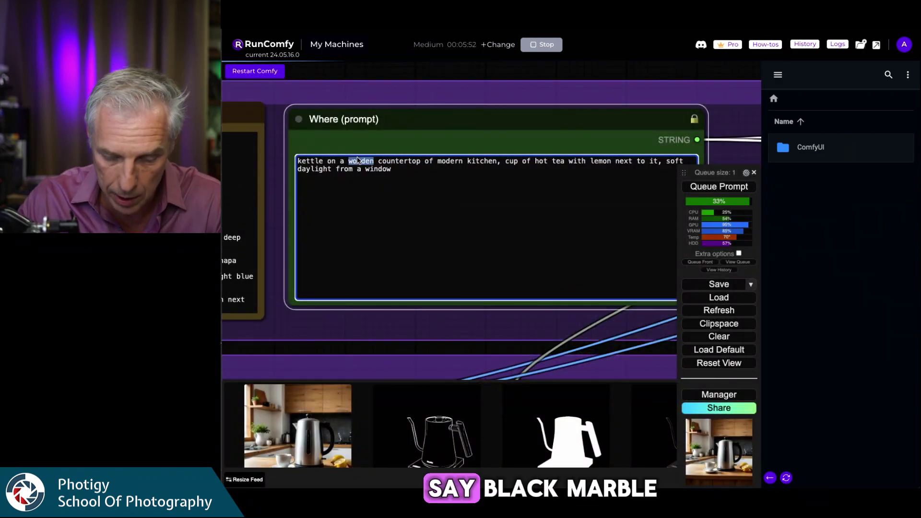
{"action": "type", "text": "black "}
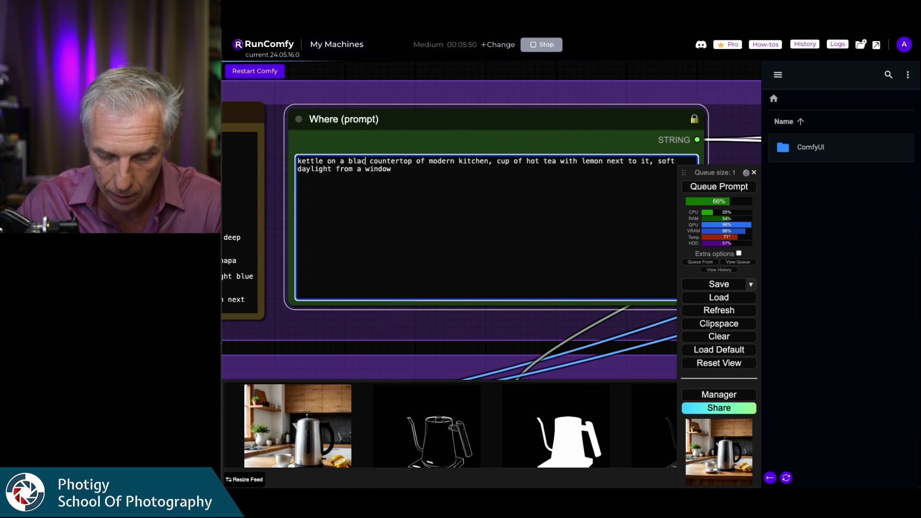
{"action": "type", "text": "marble"}
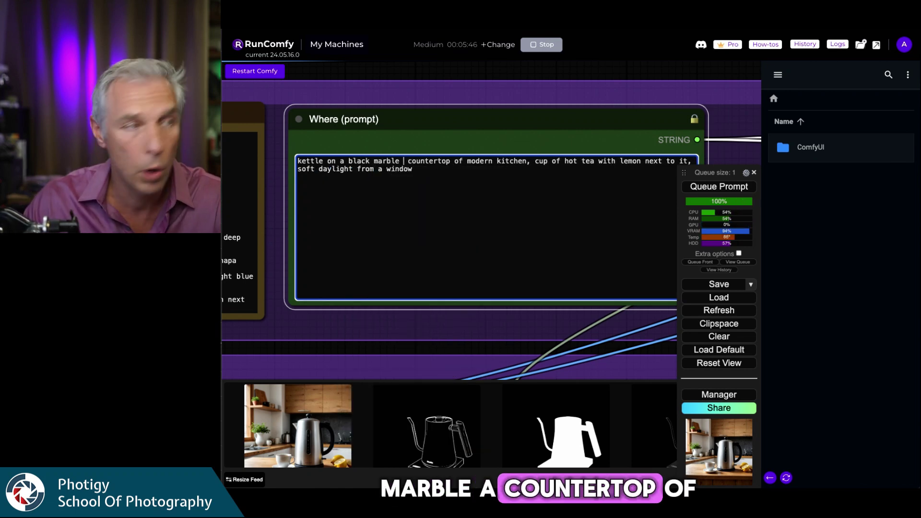
{"action": "key", "text": "BackSpace"}
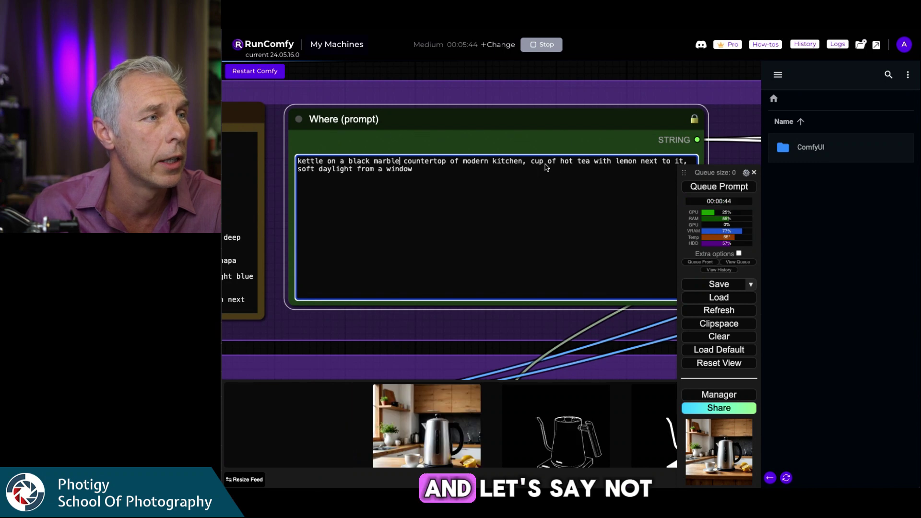
- Insert "glass" before "cup of hot tea" in the Where prompt
{"action": "left_click_drag", "start_coordinate": [531, 165], "coordinate": [587, 165]}
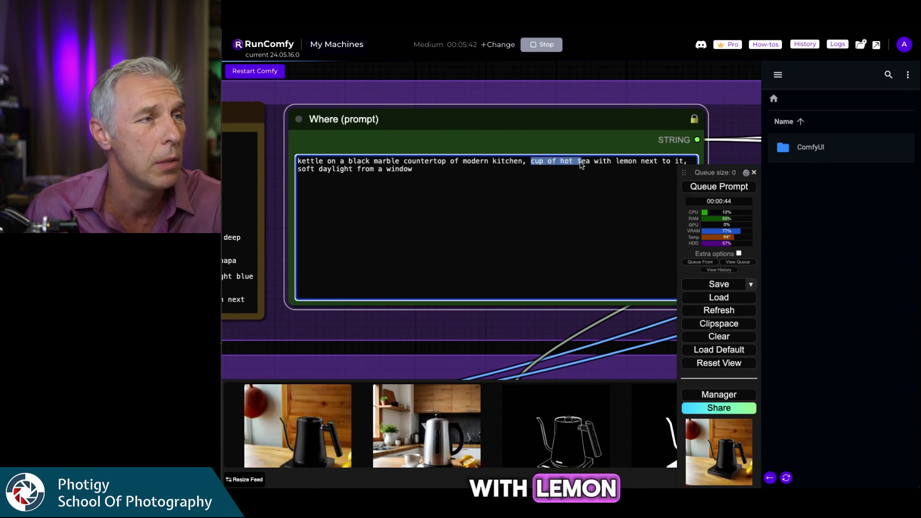
{"action": "left_click", "coordinate": [552, 168]}
{"action": "left_click", "coordinate": [531, 163]}
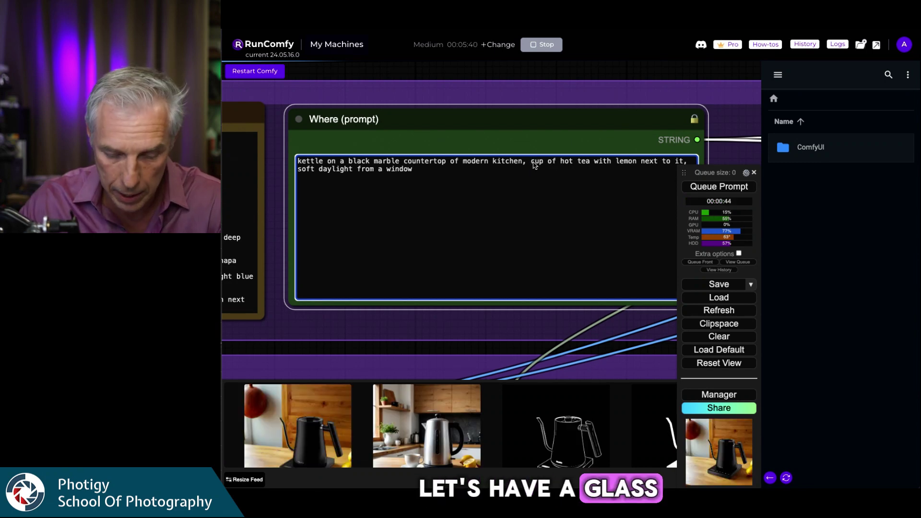
{"action": "type", "text": "glass"}
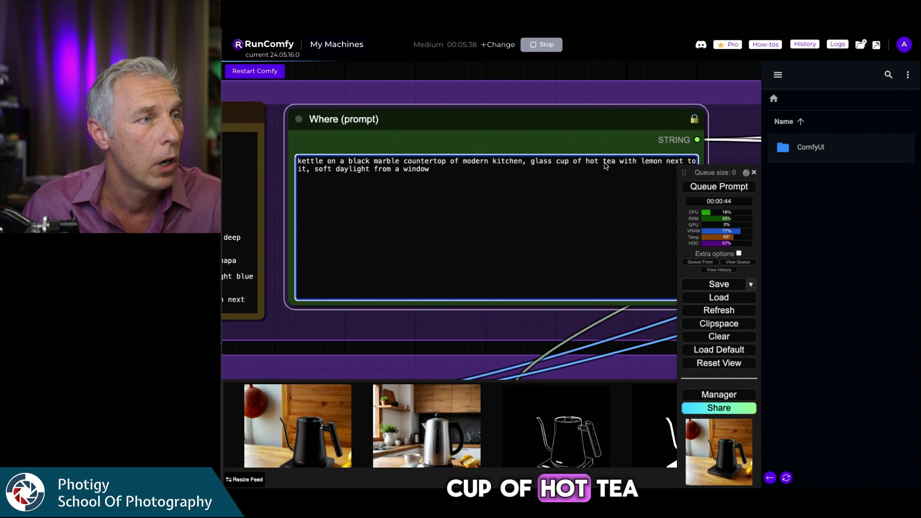
- Remove "with lemon next to it" from the Where prompt, keeping "glass cup of hot tea", and queue the prompt for generation
{"action": "left_click_drag", "start_coordinate": [600, 164], "coordinate": [308, 172]}
{"action": "key", "text": "BackSpace"}
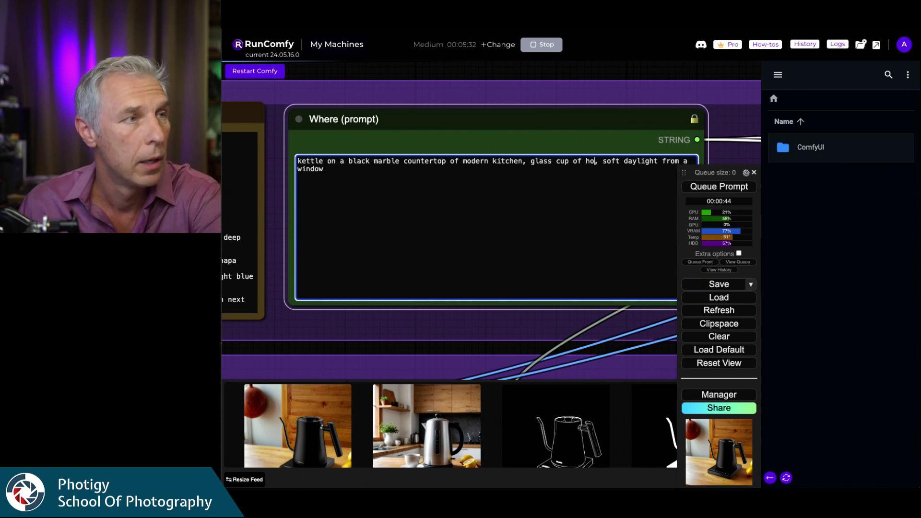
{"action": "type", "text": "t t"}
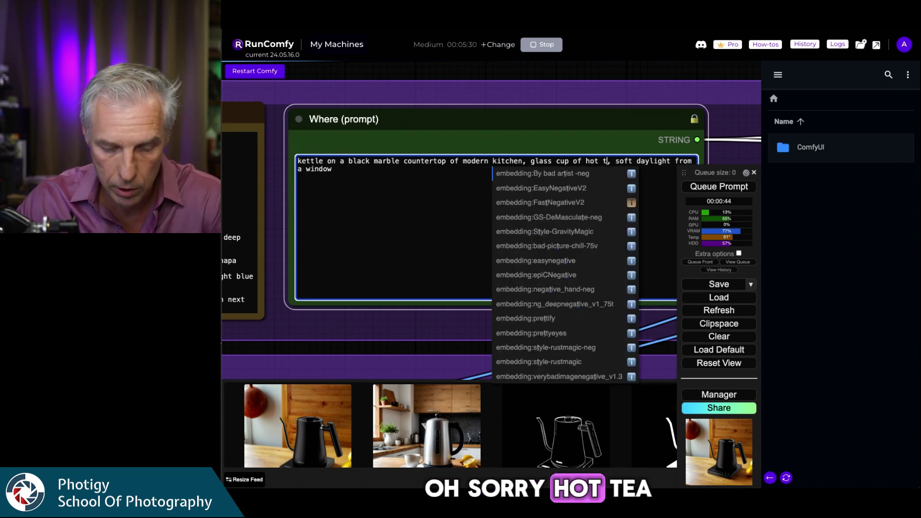
{"action": "type", "text": "ea"}
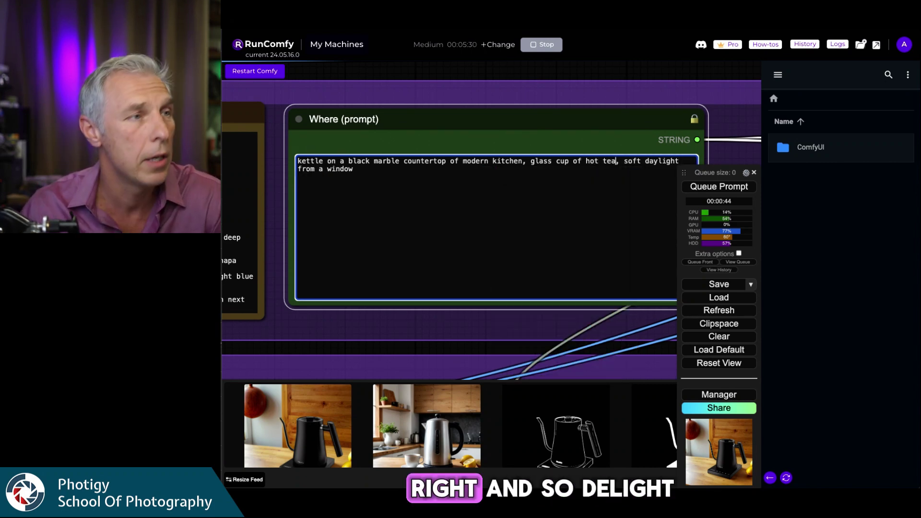
{"action": "left_click", "coordinate": [718, 188]}
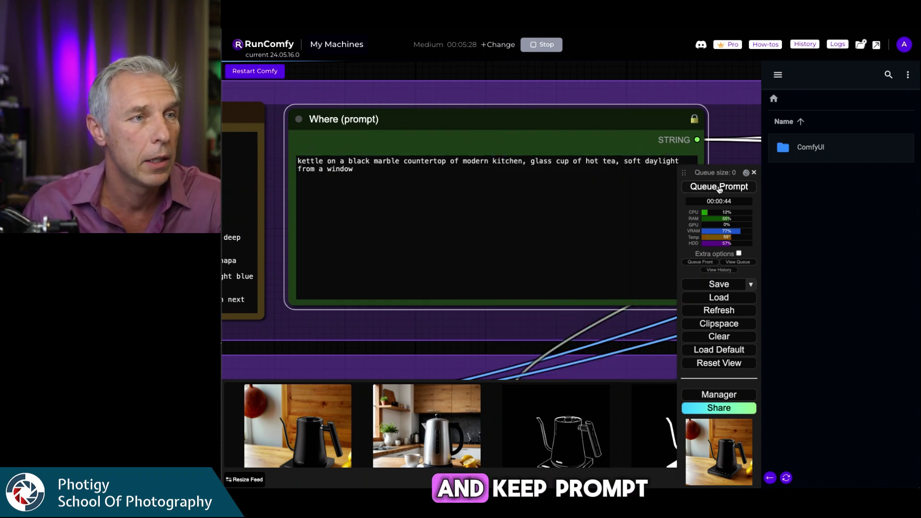
- Inspect the enlarged image of the kettle on the wooden countertop in full screen
{"action": "left_click", "coordinate": [336, 435]}
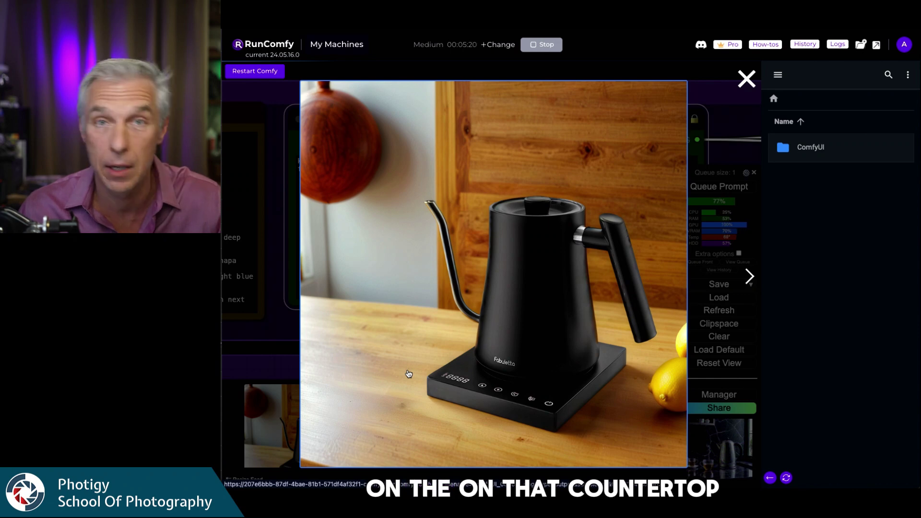
{"action": "left_click", "coordinate": [503, 247]}
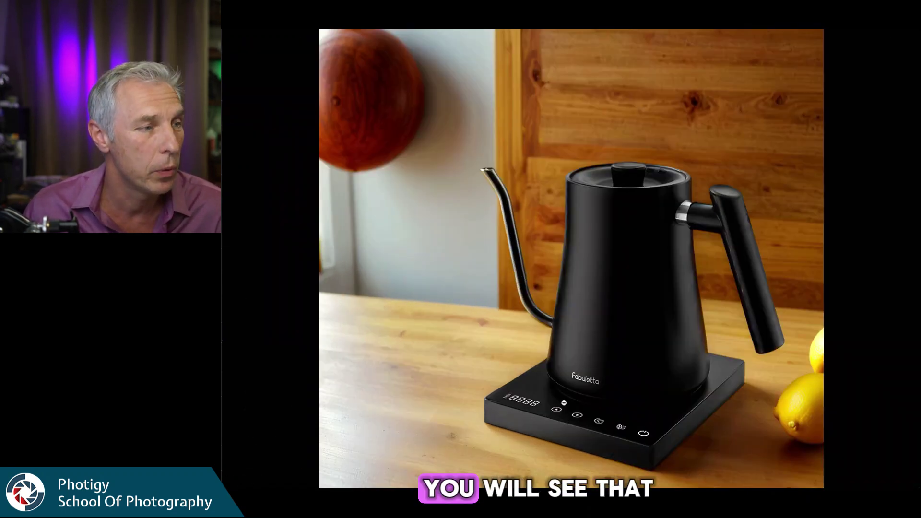
{"action": "left_click", "coordinate": [635, 383]}
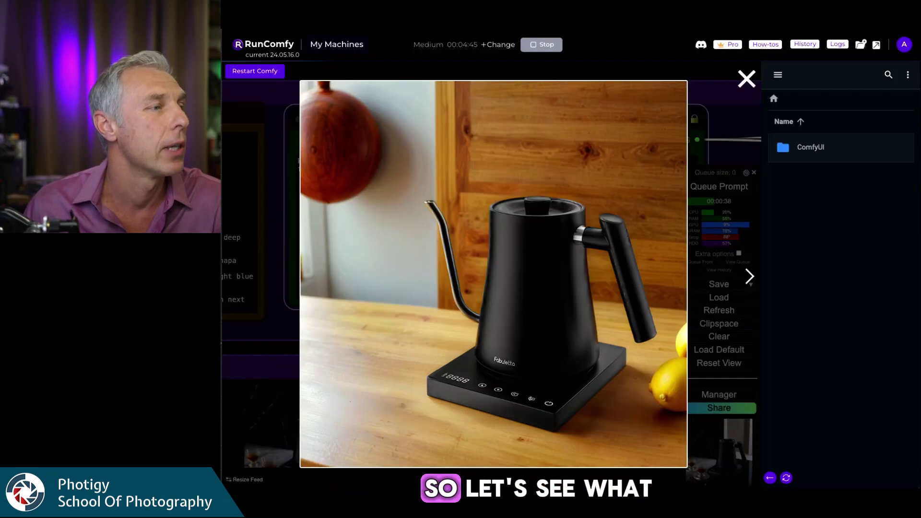
- Compare the enlarged black marble kettle image with the wooden kitchen version, and close the preview
{"action": "left_click", "coordinate": [254, 400]}
{"action": "left_click", "coordinate": [641, 415]}
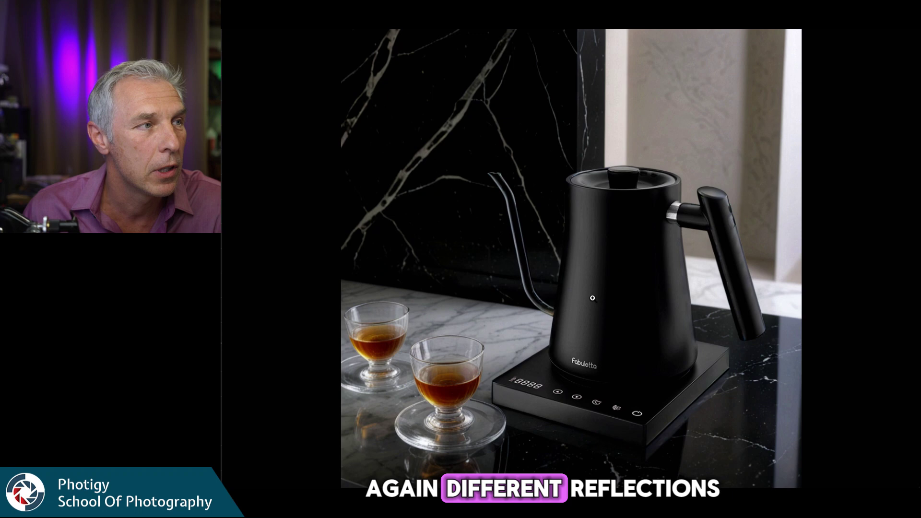
{"action": "left_click", "coordinate": [593, 298]}
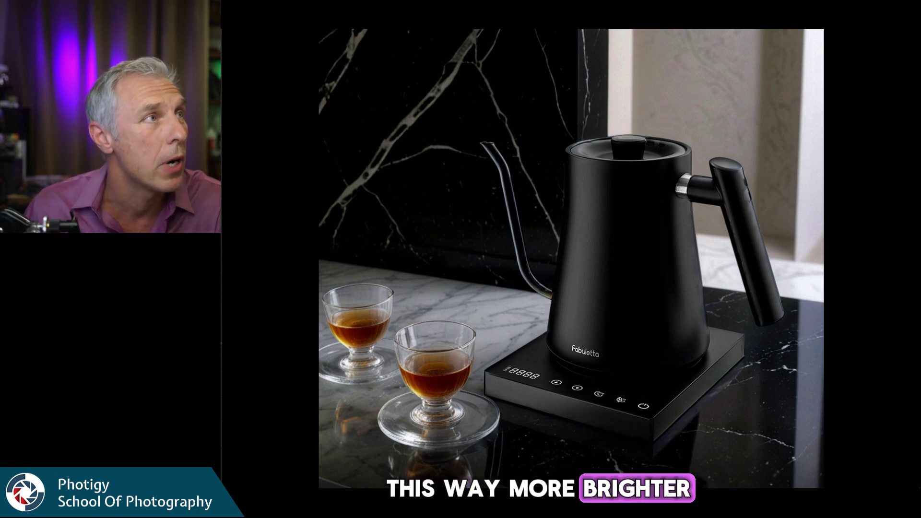
{"action": "key", "text": "Right"}
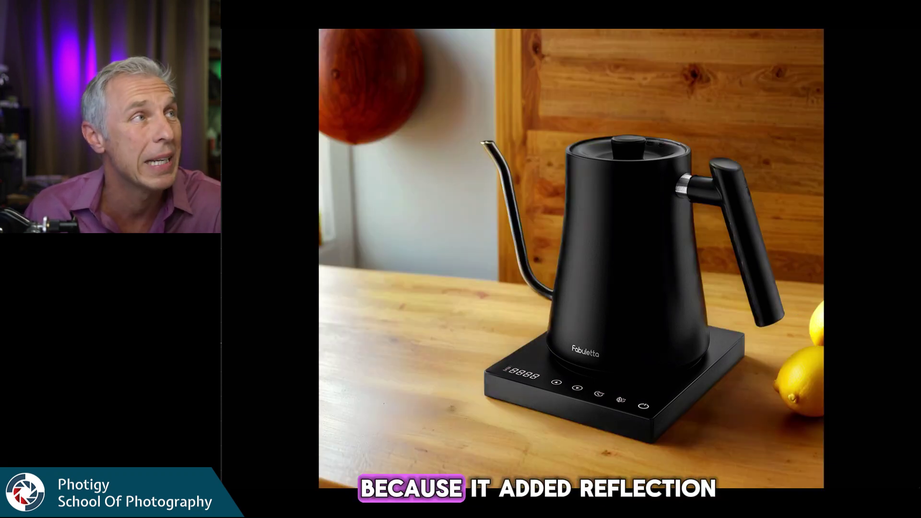
{"action": "key", "text": "Left"}
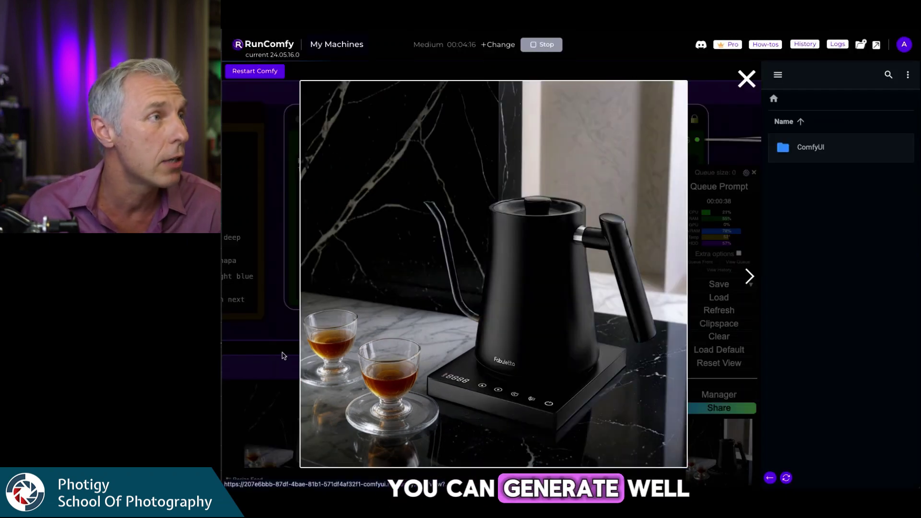
{"action": "key", "text": "Escape"}
- Look at the funding and Pro upgrade options in the account details, and close them
{"action": "left_click_drag", "start_coordinate": [470, 42], "coordinate": [457, 43]}
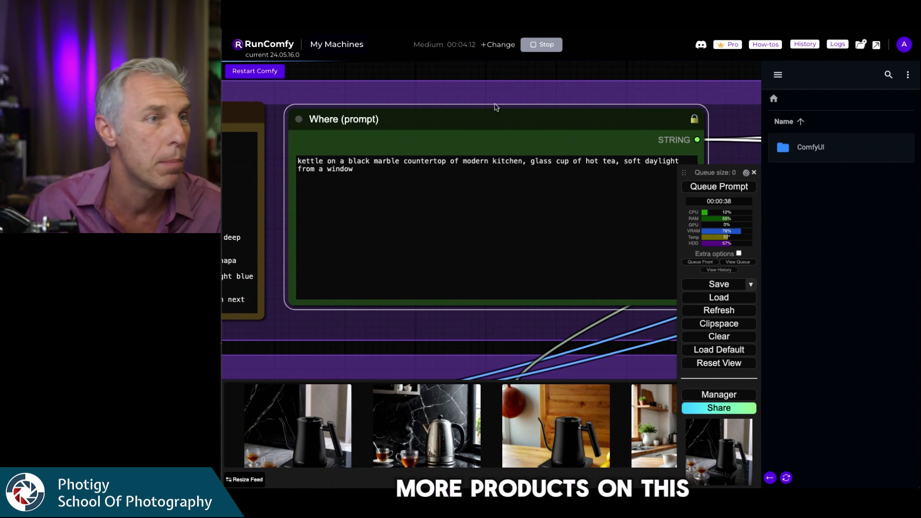
{"action": "scroll", "coordinate": [541, 331], "scroll_direction": "down", "scroll_amount": 5}
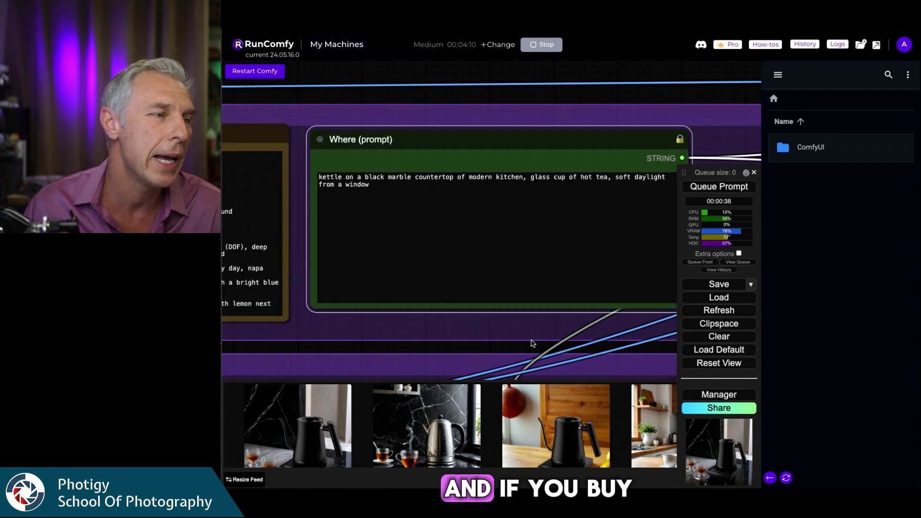
{"action": "left_click", "coordinate": [905, 45]}
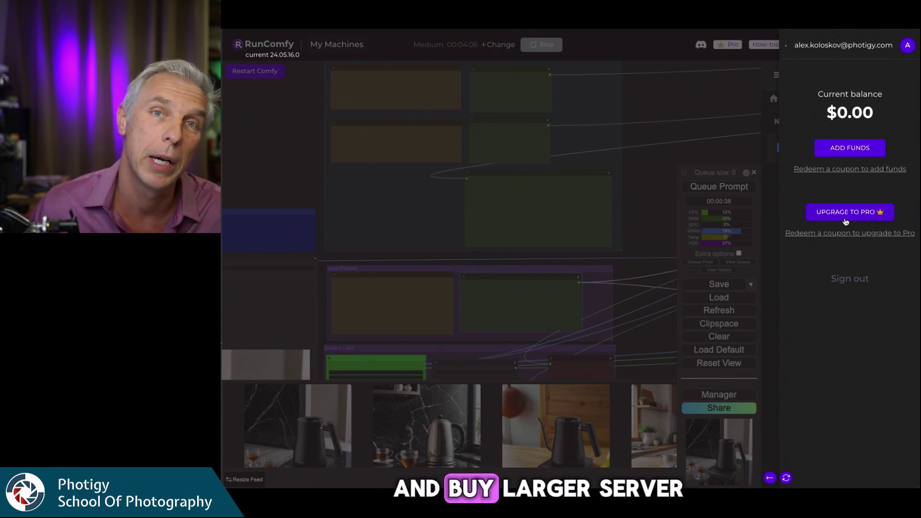
{"action": "left_click", "coordinate": [686, 288]}
- Locate the Upscale & Animation group in the workflow and examine its 3x Upscale On/Off switch
{"action": "left_click_drag", "start_coordinate": [663, 247], "coordinate": [602, 155]}
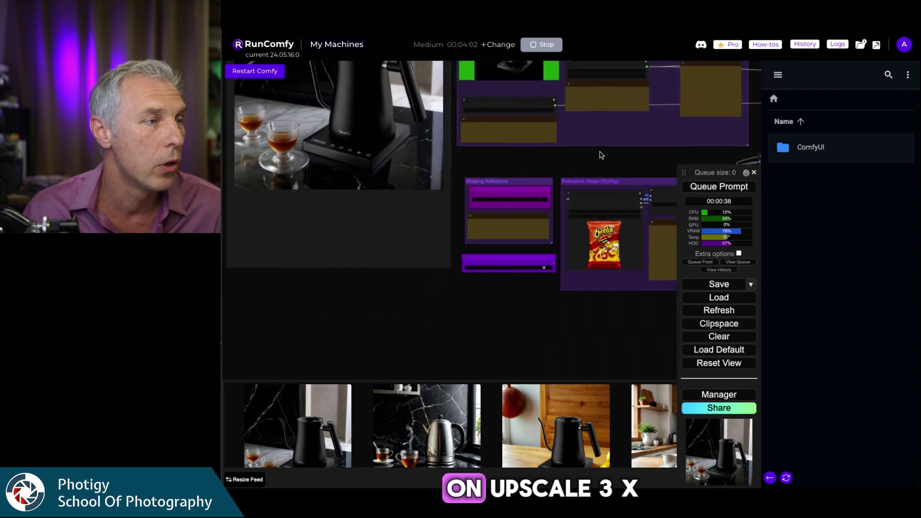
{"action": "left_click_drag", "start_coordinate": [570, 340], "coordinate": [402, 330]}
{"action": "left_click_drag", "start_coordinate": [613, 309], "coordinate": [524, 319]}
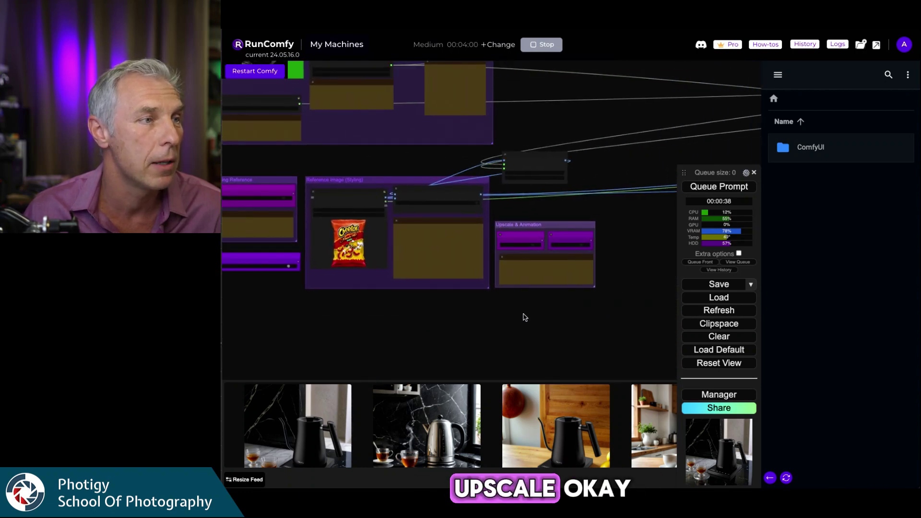
{"action": "scroll", "coordinate": [528, 312], "scroll_direction": "up", "scroll_amount": 8}
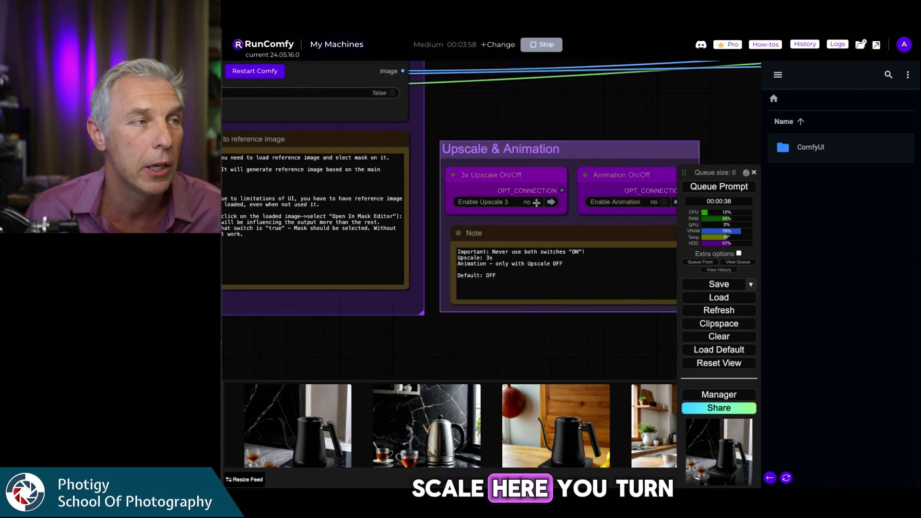
{"action": "left_click", "coordinate": [536, 202]}
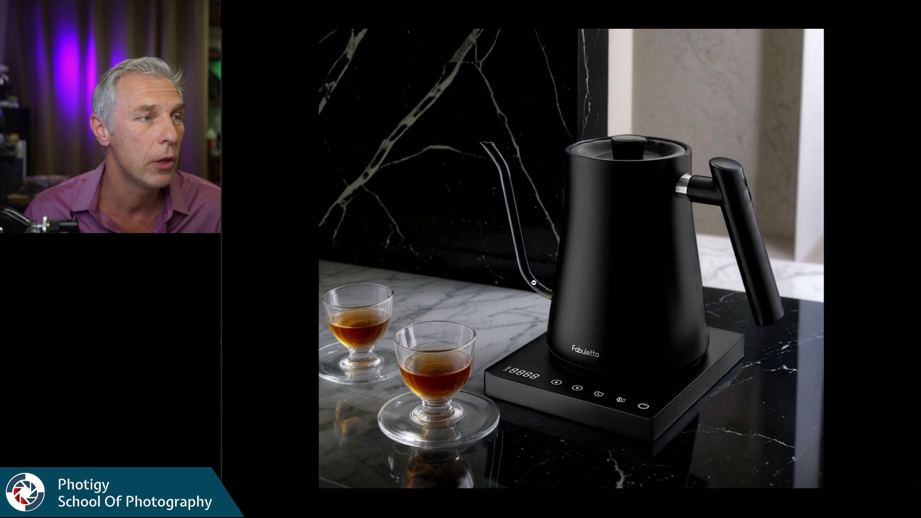
- Copy the black marble kettle image into the Photoshop kettle document as a new layer and move Layer 2 above it
{"action": "right_click", "coordinate": [612, 260]}
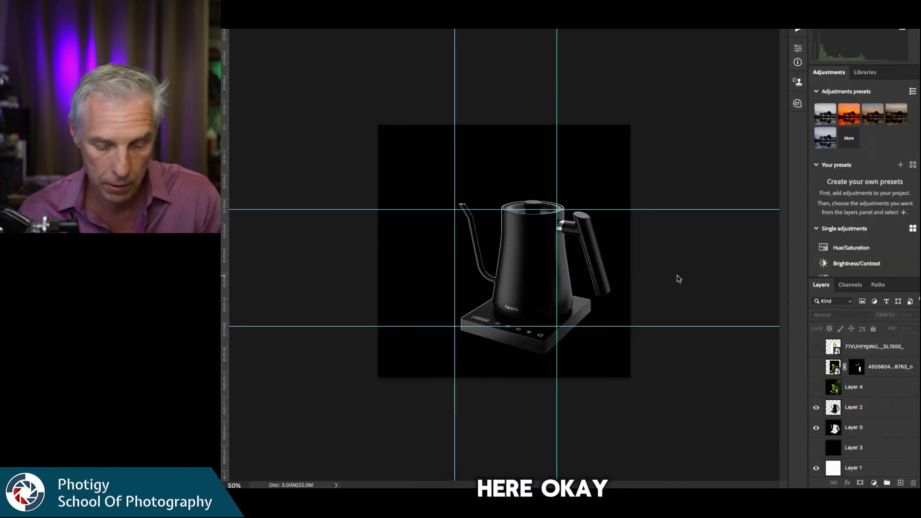
{"action": "key", "text": "super+v"}
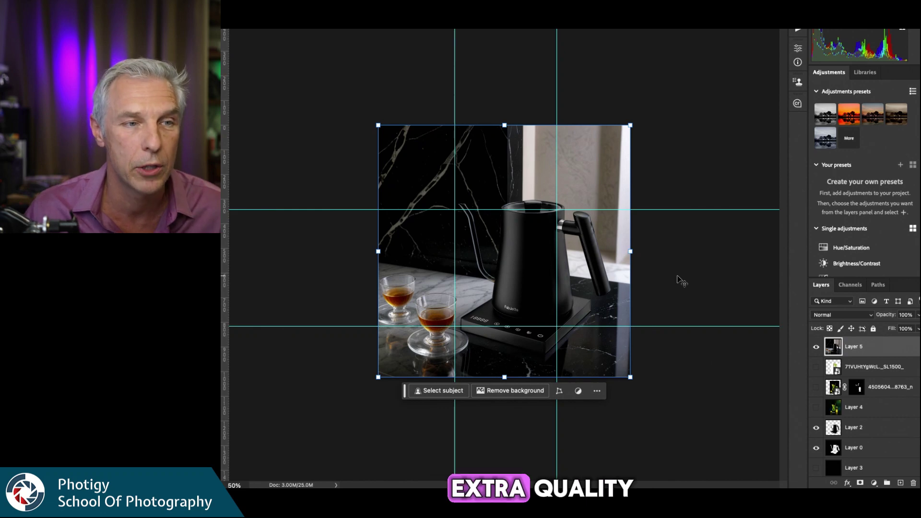
{"action": "left_click", "coordinate": [878, 447]}
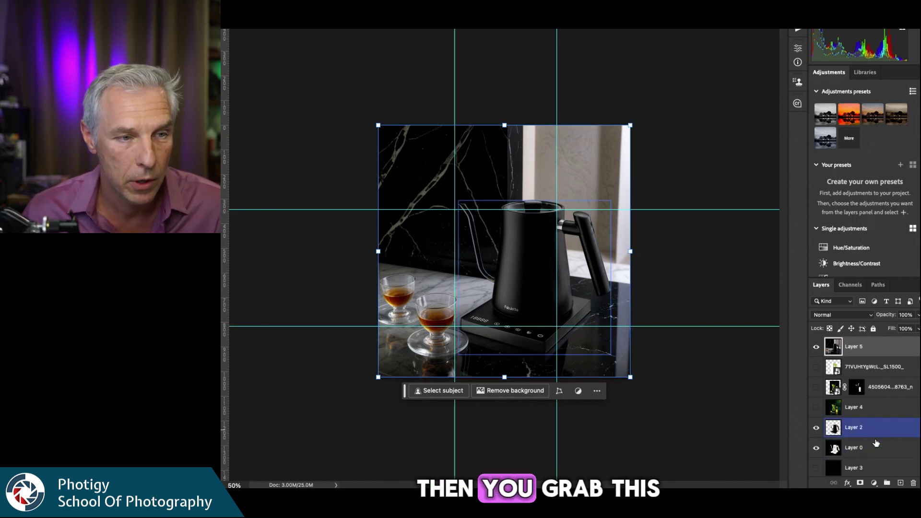
{"action": "left_click_drag", "start_coordinate": [874, 429], "coordinate": [862, 336]}
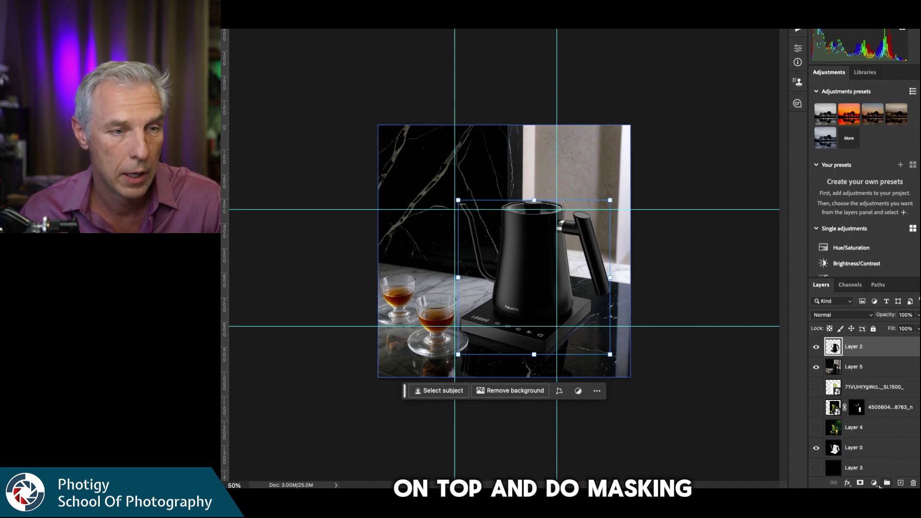
- Add a black mask to Layer 2 and paint over the Fabuletta logo to bring back the original lettering
{"action": "left_click", "coordinate": [861, 484], "text": "alt"}
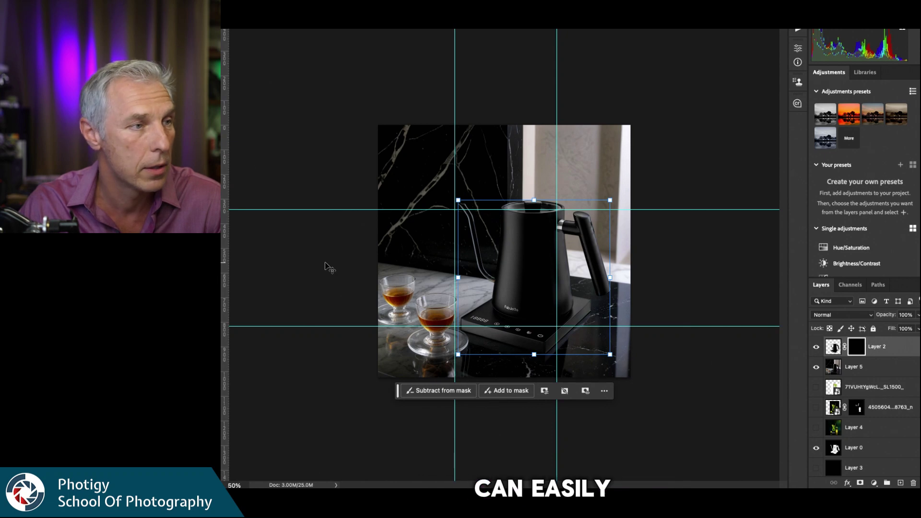
{"action": "key", "text": "super+equal"}
{"action": "key", "text": "super+equal"}
{"action": "key", "text": "super+equal"}
{"action": "key", "text": "alt+bracketleft"}
{"action": "scroll", "coordinate": [591, 321], "scroll_direction": "down", "scroll_amount": 5}
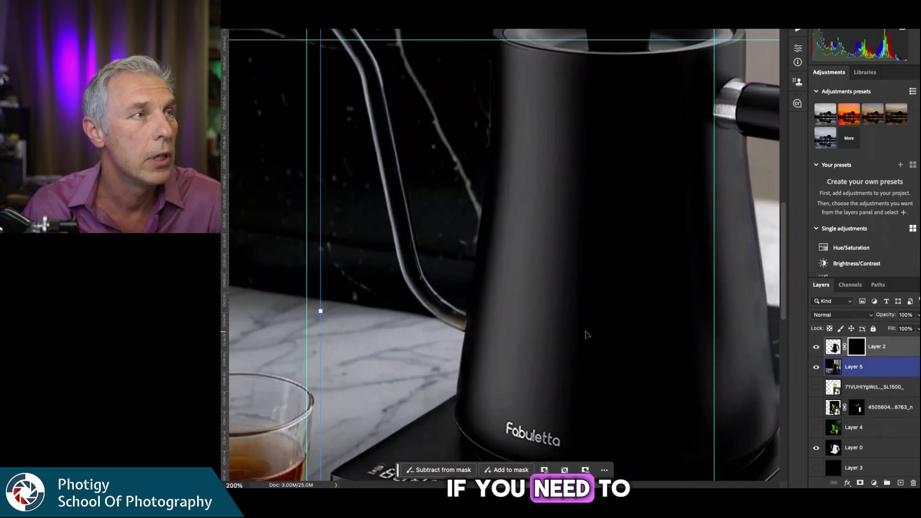
{"action": "scroll", "coordinate": [591, 321], "scroll_direction": "down", "scroll_amount": 3}
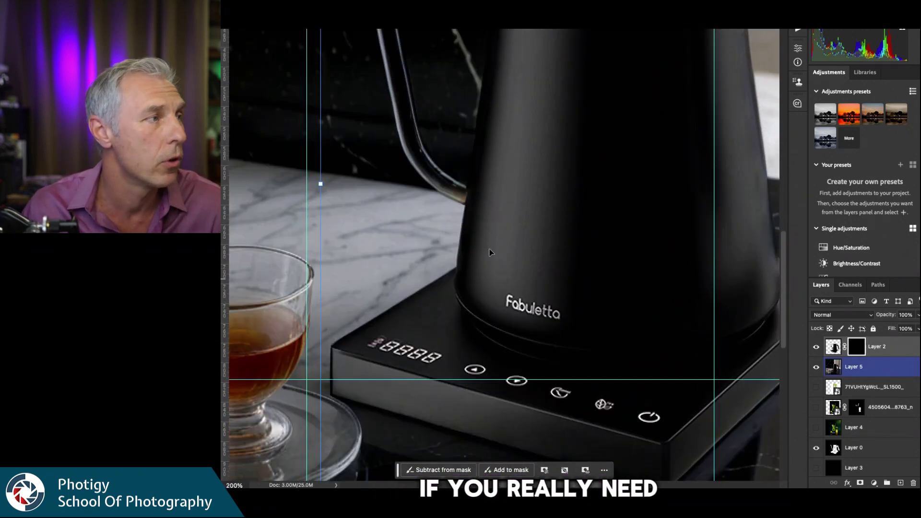
{"action": "key", "text": "super+alt+a"}
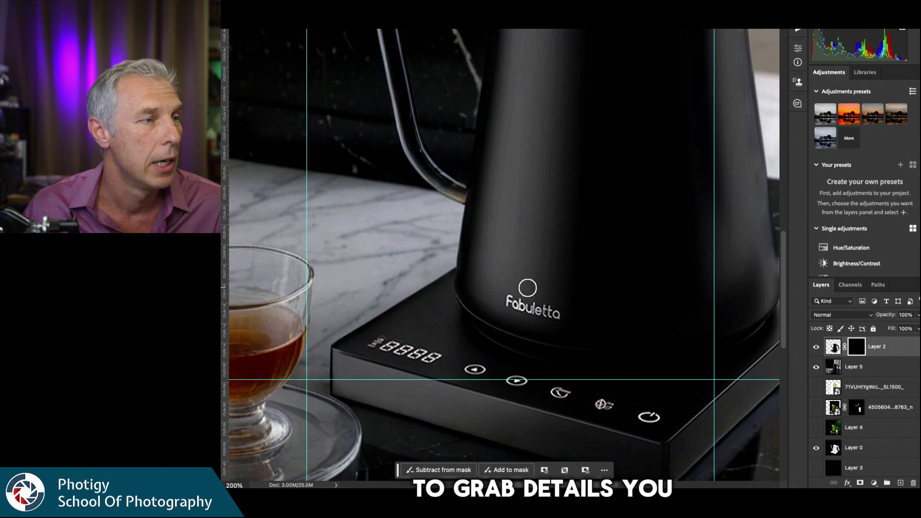
{"action": "mouse_move", "coordinate": [505, 300]}
{"action": "left_mouse_down"}
{"action": "mouse_move", "coordinate": [563, 313]}
{"action": "mouse_move", "coordinate": [507, 295]}
{"action": "mouse_move", "coordinate": [528, 305]}
{"action": "mouse_move", "coordinate": [495, 304]}
{"action": "mouse_move", "coordinate": [490, 292]}
{"action": "mouse_move", "coordinate": [507, 309]}
{"action": "mouse_move", "coordinate": [550, 310]}
{"action": "left_mouse_up"}
{"action": "left_click_drag", "start_coordinate": [503, 287], "coordinate": [550, 304]}
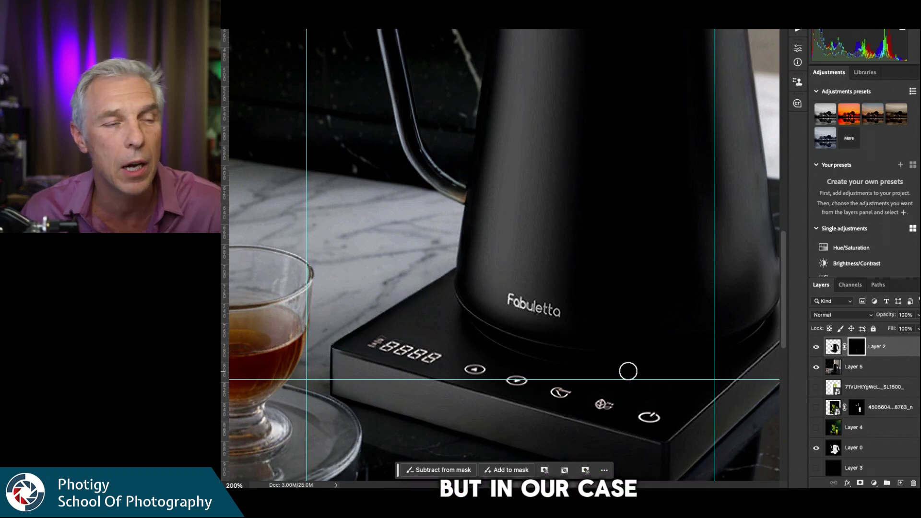
- Paint on the Layer 2 mask along the kettle's lid and handle to restore the original product details
{"action": "scroll", "coordinate": [637, 274], "scroll_direction": "up", "scroll_amount": 5}
{"action": "scroll", "coordinate": [637, 274], "scroll_direction": "up", "scroll_amount": 5}
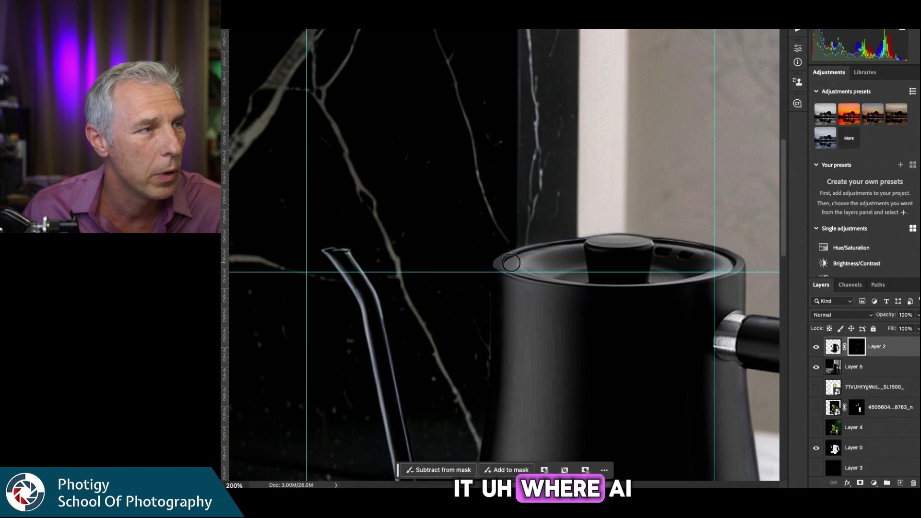
{"action": "scroll", "coordinate": [619, 329], "scroll_direction": "right", "scroll_amount": 5}
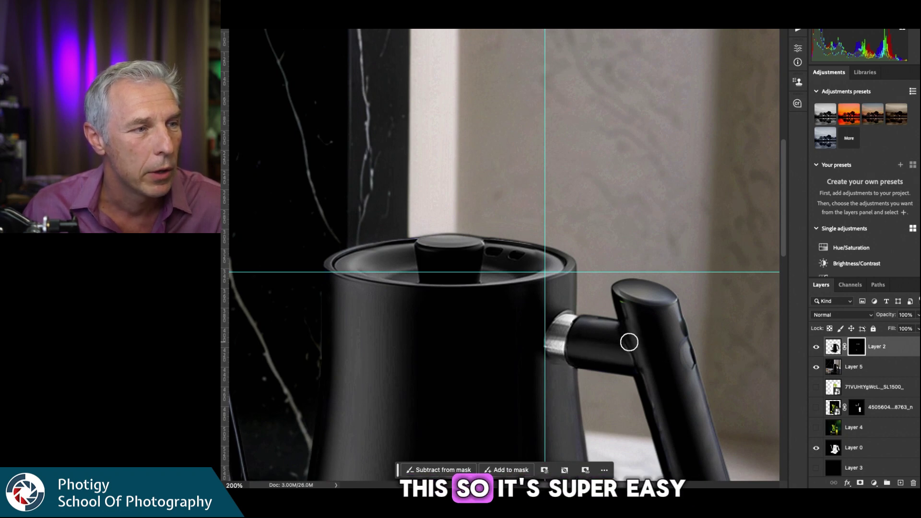
{"action": "scroll", "coordinate": [639, 364], "scroll_direction": "down", "scroll_amount": 5}
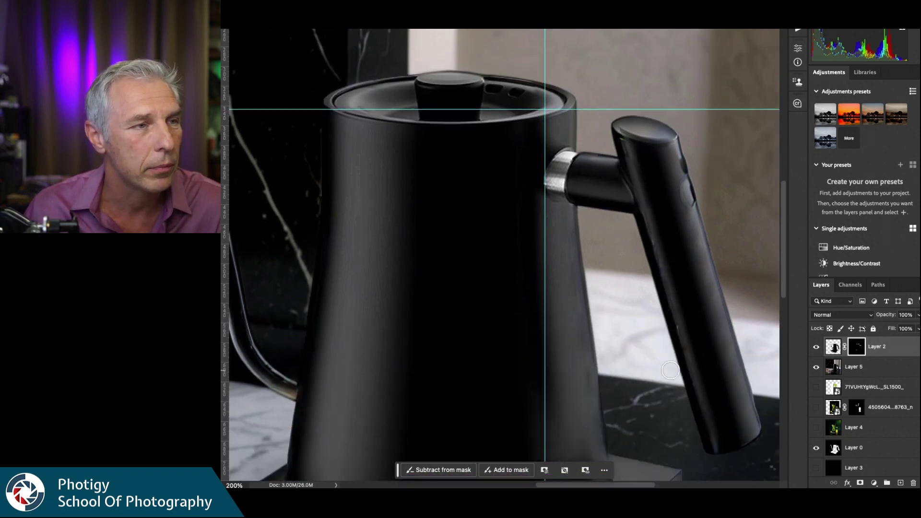
{"action": "scroll", "coordinate": [670, 370], "scroll_direction": "down", "scroll_amount": 1}
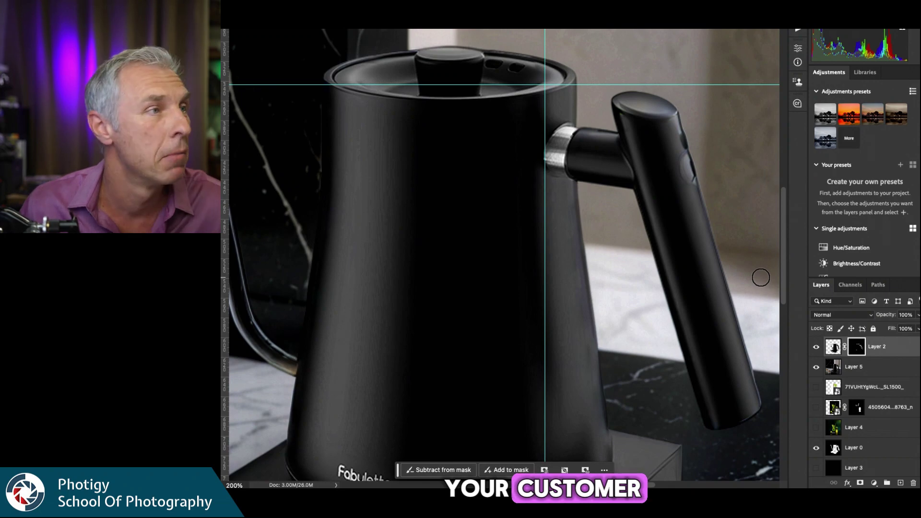
{"action": "scroll", "coordinate": [761, 278], "scroll_direction": "right", "scroll_amount": 5}
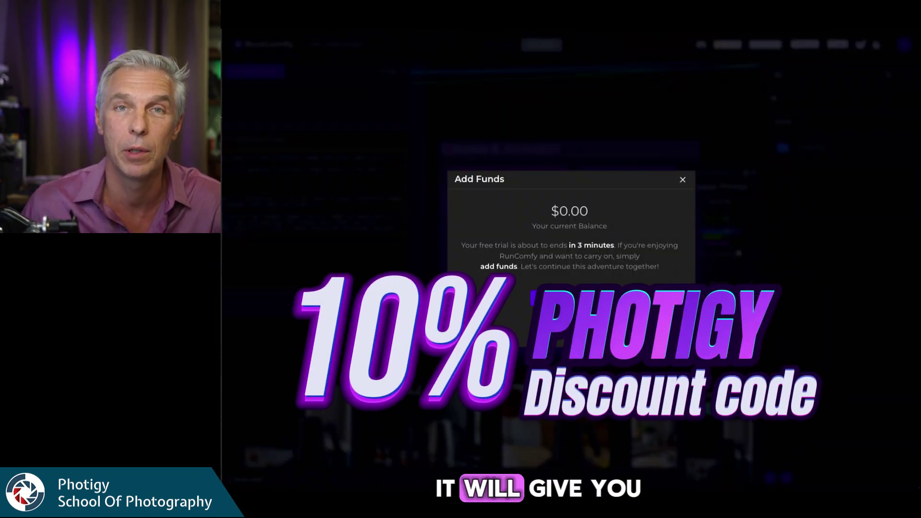
- Switch back to RunComfy, dismiss the Add Funds dialog, and return to an overview of the workflow
{"action": "left_click", "coordinate": [684, 181]}
{"action": "scroll", "coordinate": [589, 359], "scroll_direction": "down", "scroll_amount": 4}
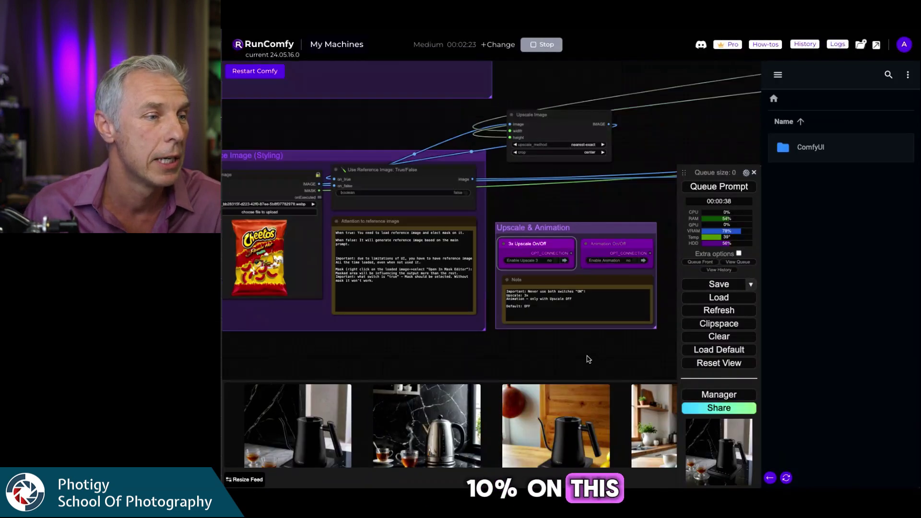
{"action": "scroll", "coordinate": [589, 359], "scroll_direction": "down", "scroll_amount": 7}
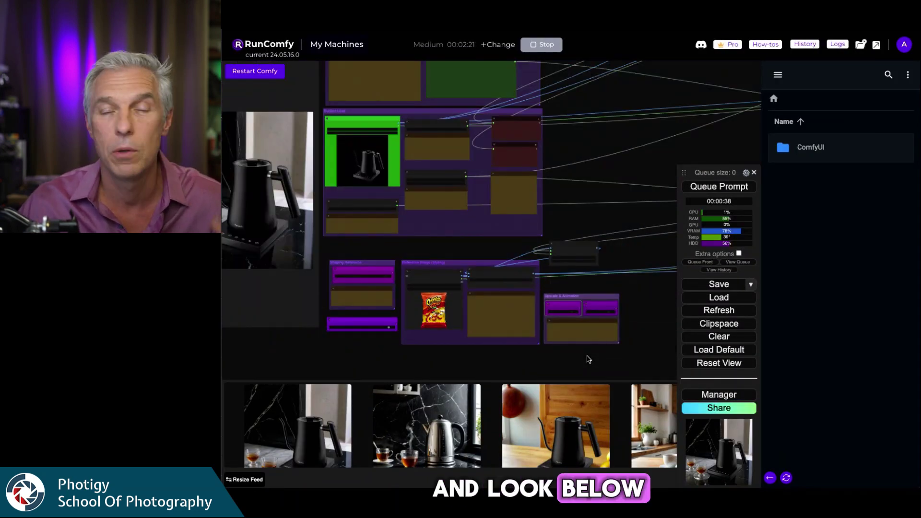